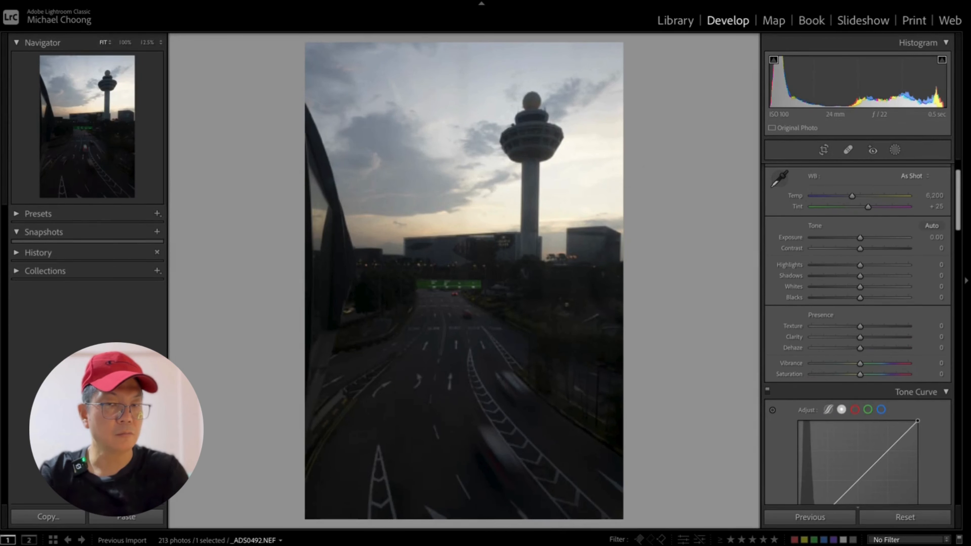
# Step forward and back through the consecutive control-tower shots from _ADS0492.NEF to _ADS0503.NEF, comparing the traffic on the road
pyautogui.press('Right')
pyautogui.press('Right')
pyautogui.press('Right')
pyautogui.press('Right')
pyautogui.press('Right')
pyautogui.press('Right')
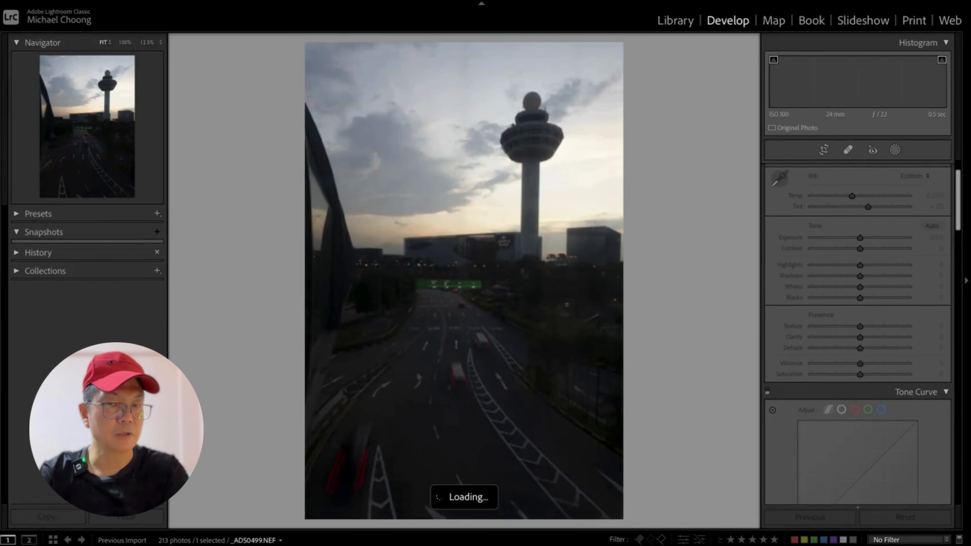
pyautogui.press('Right')
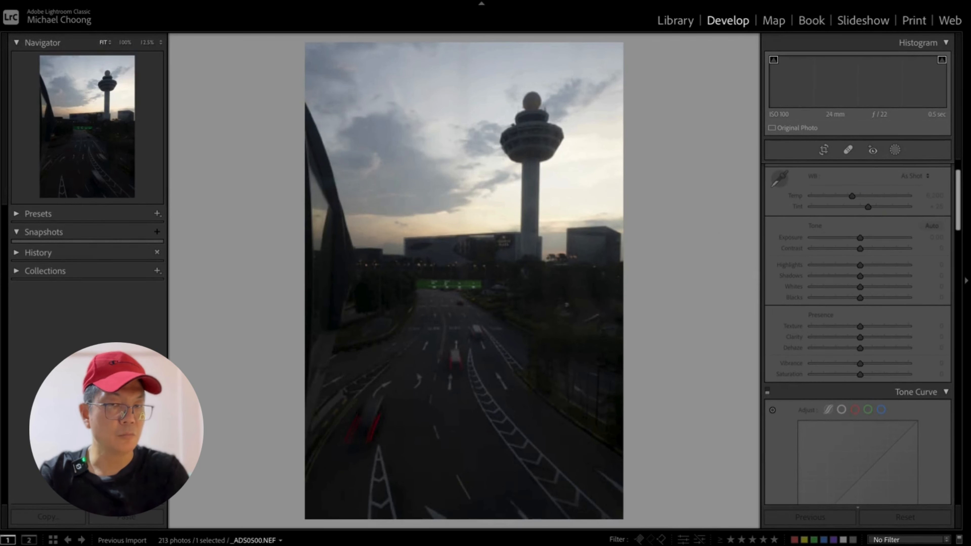
pyautogui.press('Right')
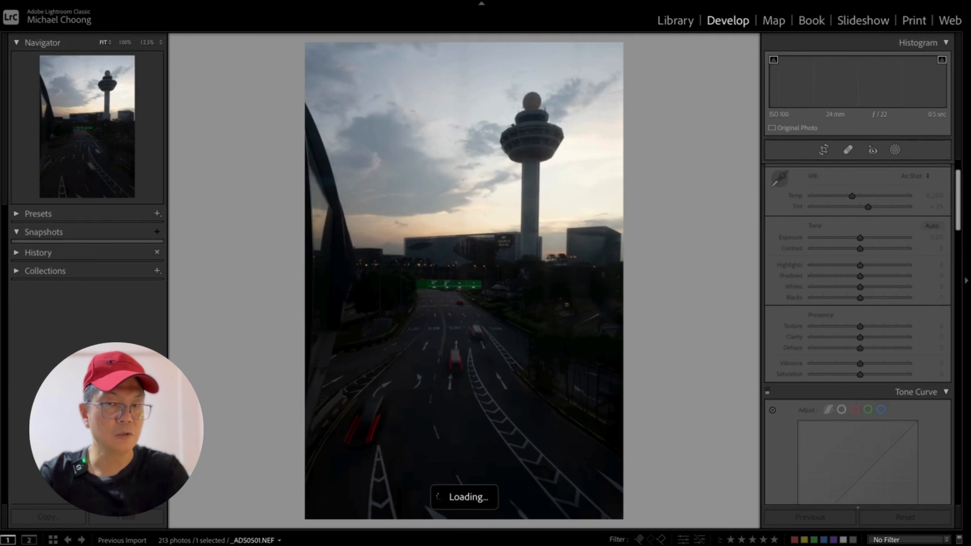
pyautogui.press('Left')
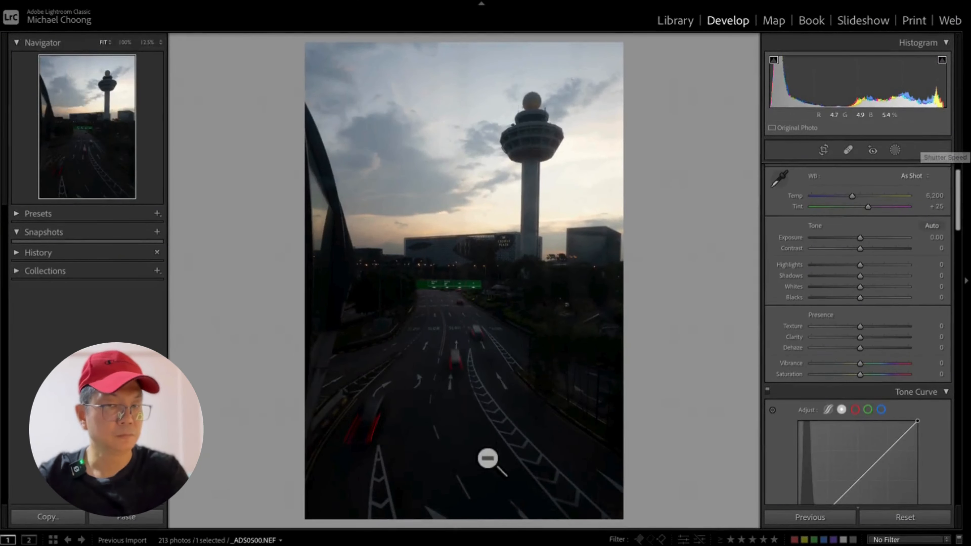
pyautogui.press('Left')
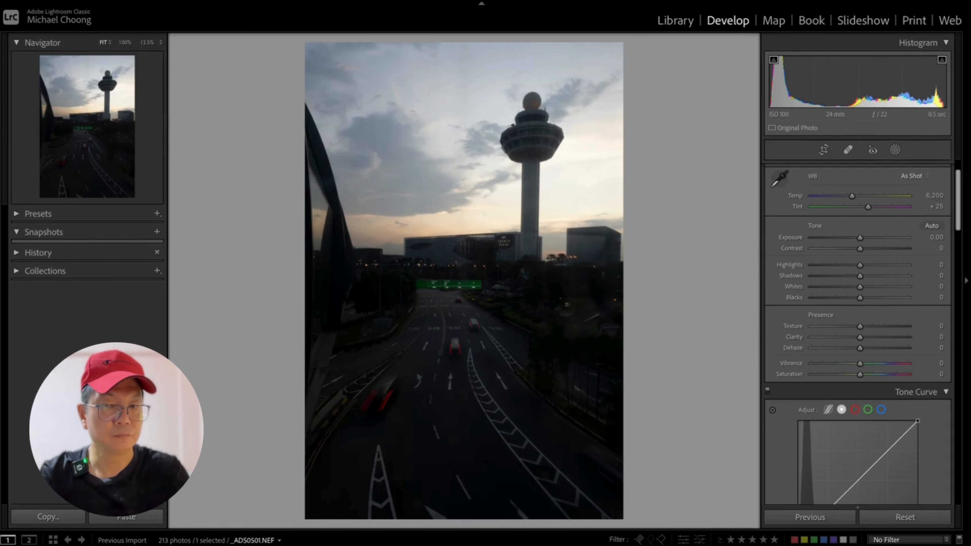
pyautogui.press('Right')
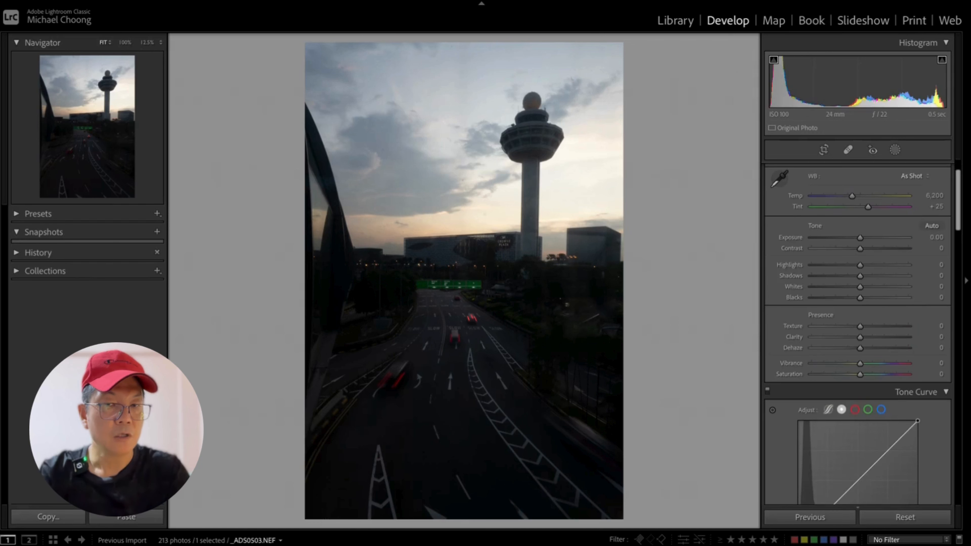
pyautogui.press('Left')
pyautogui.press('Left')
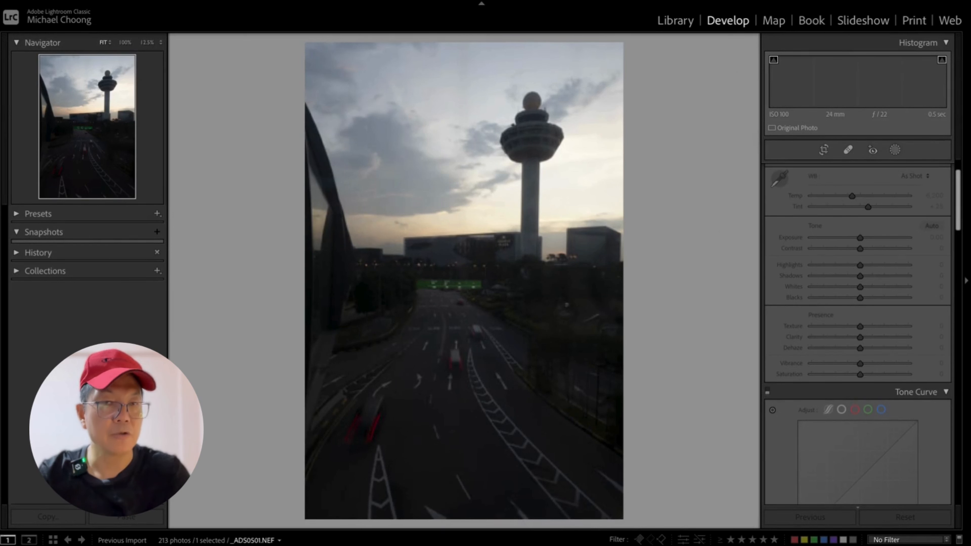
pyautogui.moveTo(181, 4)
pyautogui.press('Left')
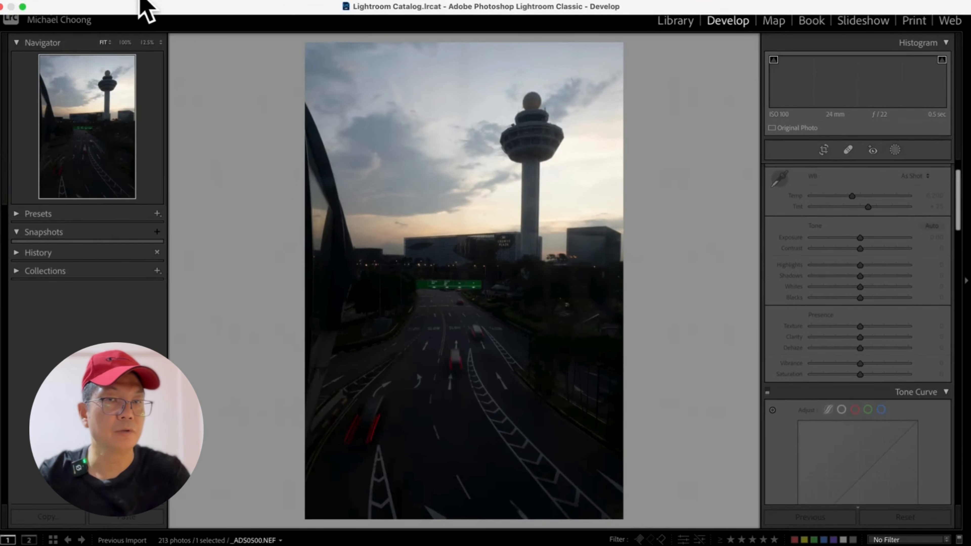
# Look up the star rating options for the photo, then filter the photos to those rated five stars
pyautogui.click(219, 2)
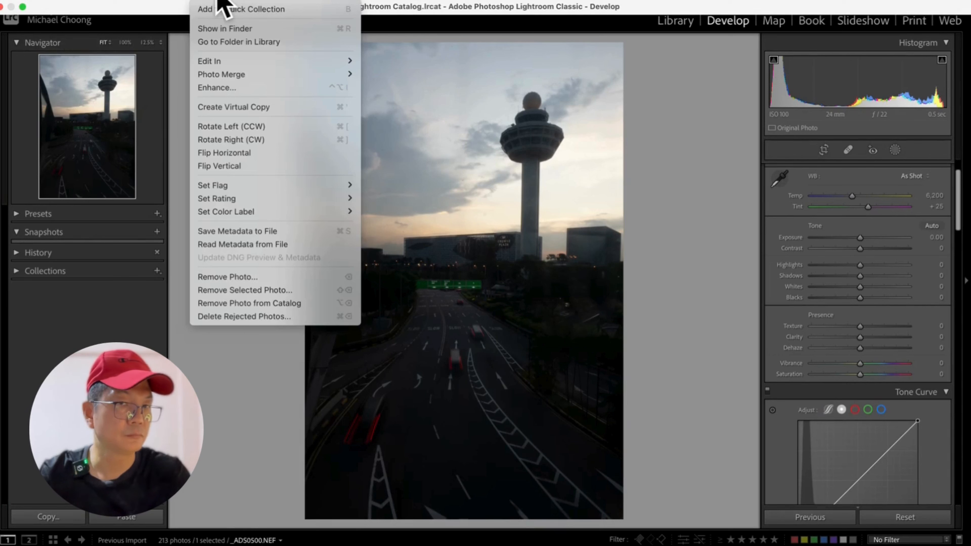
pyautogui.moveTo(242, 199)
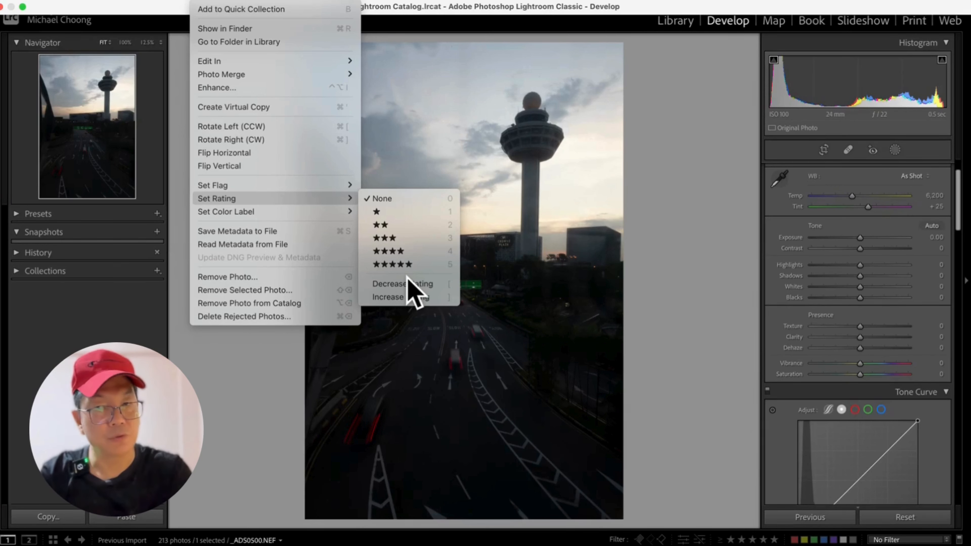
pyautogui.click(718, 499)
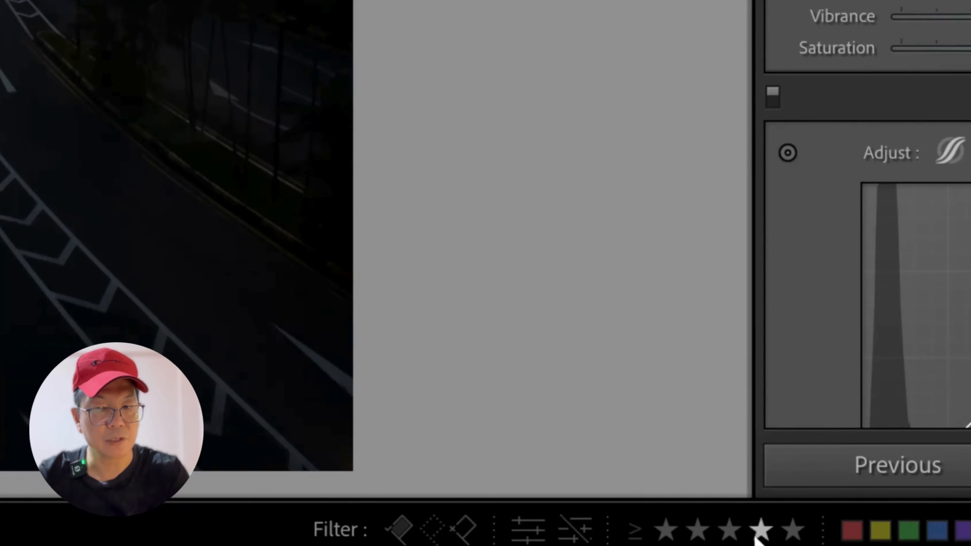
pyautogui.click(792, 531)
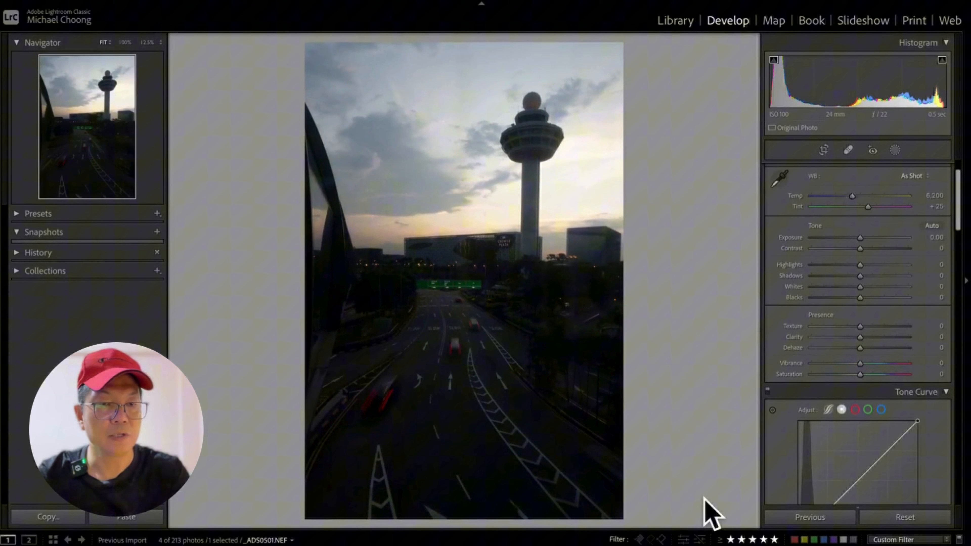
# Step through the five-star photos and examine the position and blur of the cars on the road
pyautogui.press('Right')
pyautogui.press('Right')
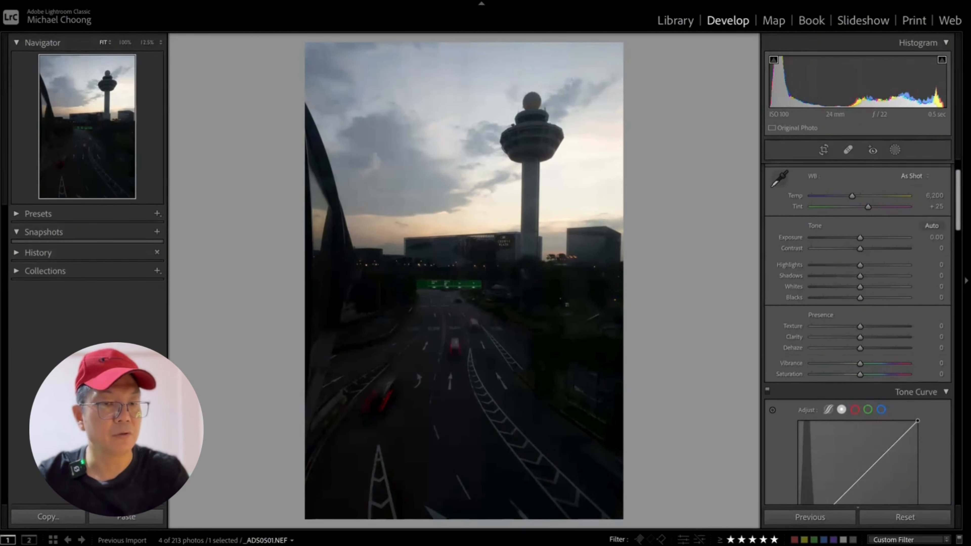
pyautogui.press('Right')
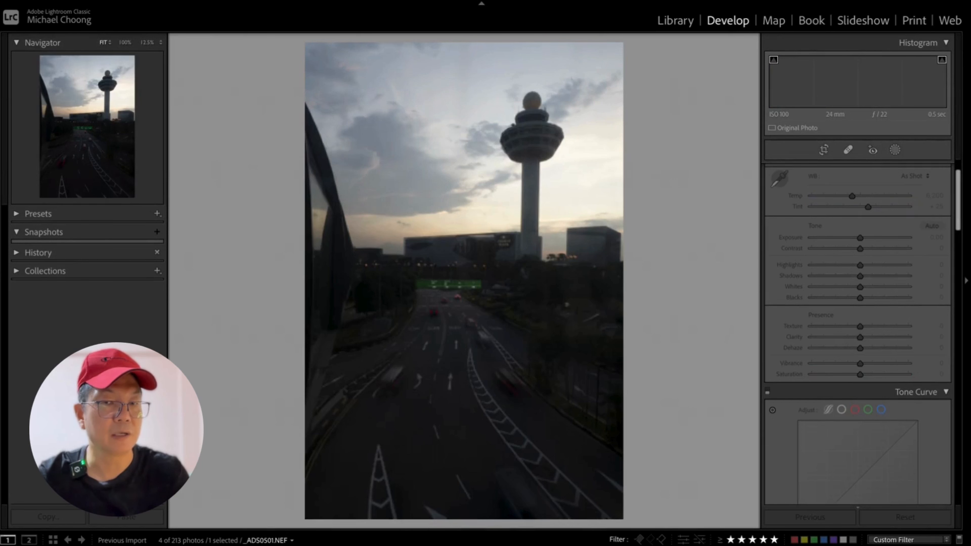
pyautogui.press('Right')
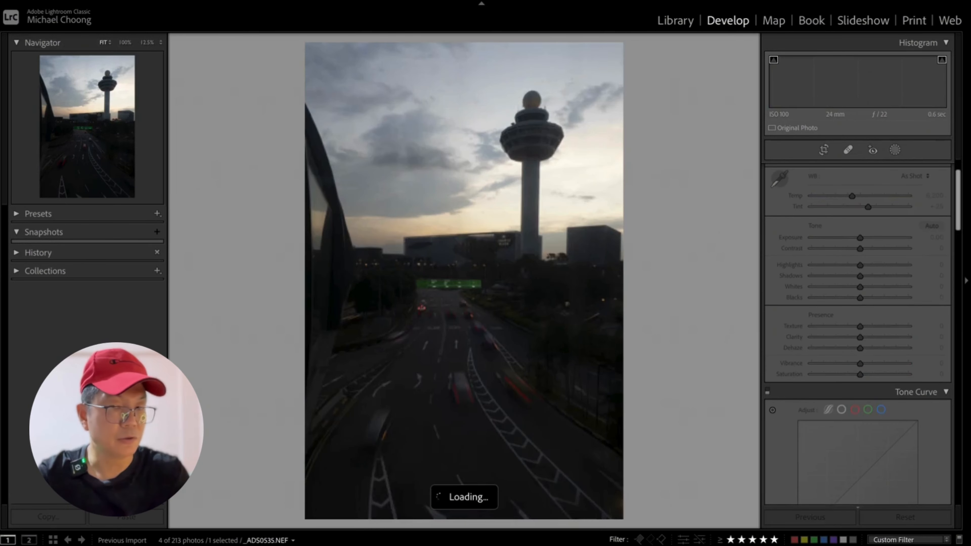
pyautogui.press('Right')
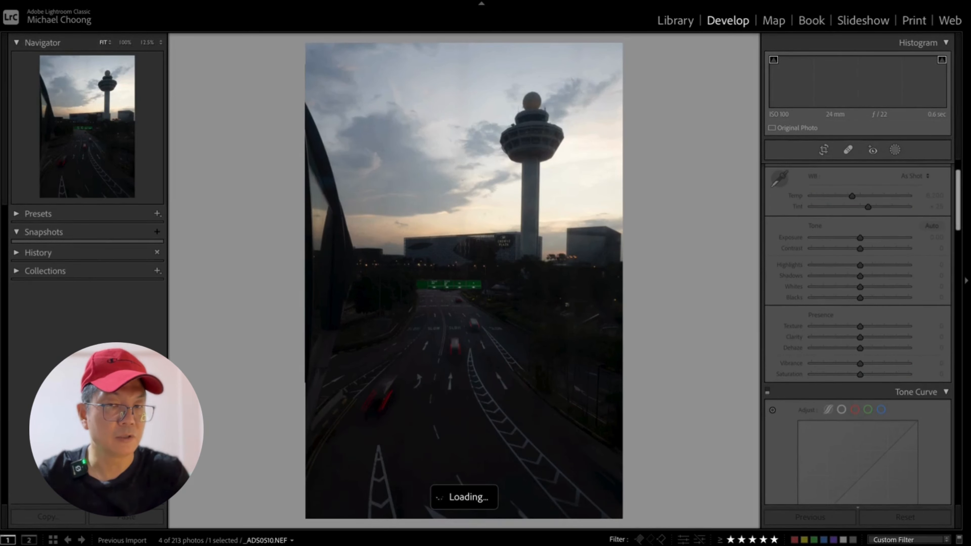
pyautogui.press('Right')
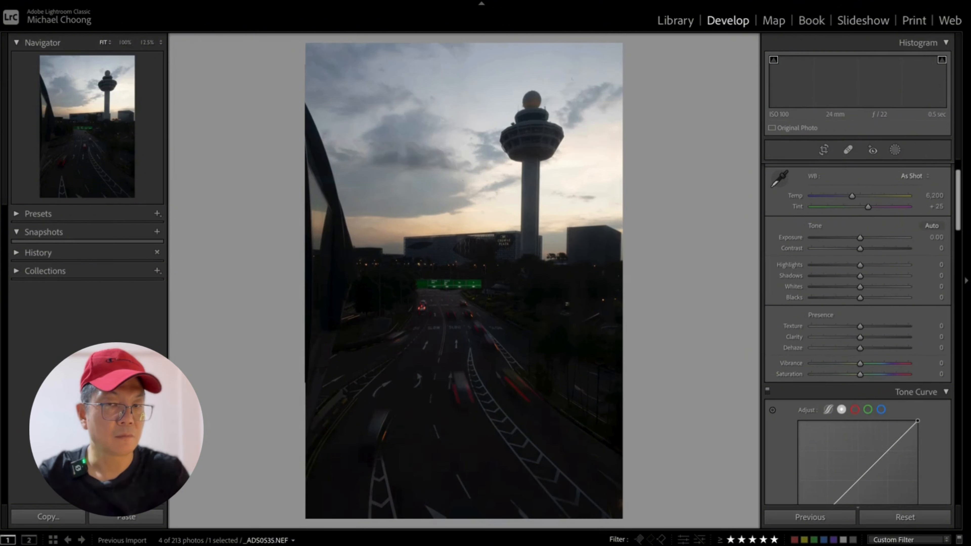
pyautogui.press('Right')
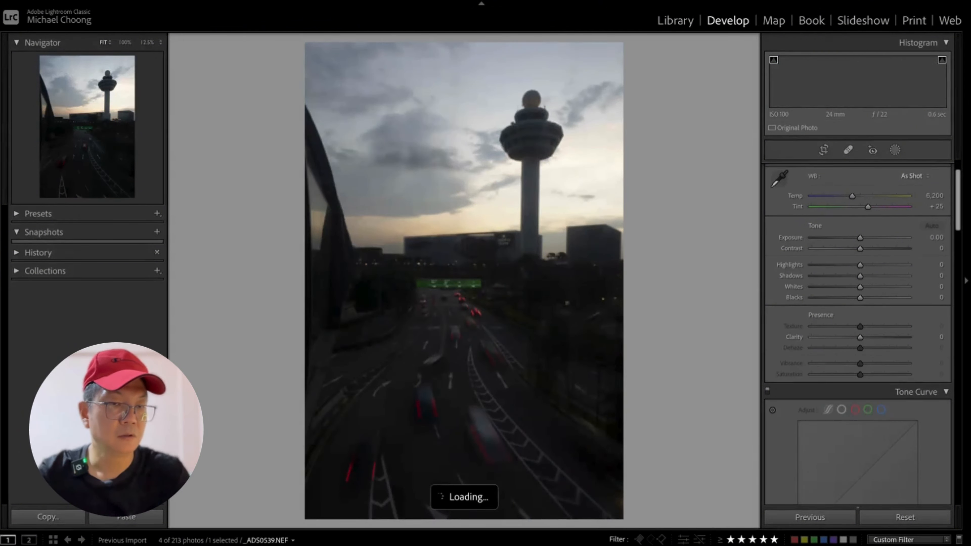
pyautogui.press('Right')
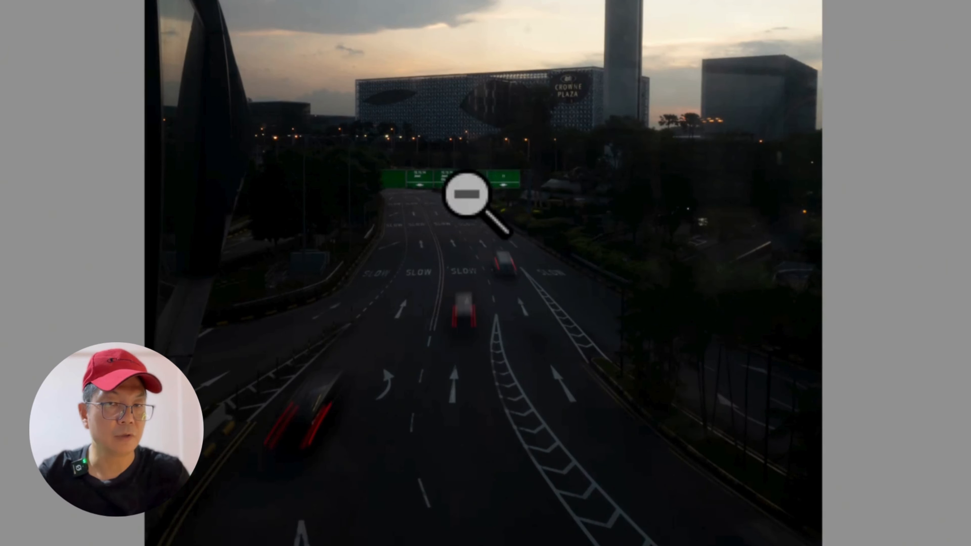
pyautogui.scroll(-3, 271, 497)
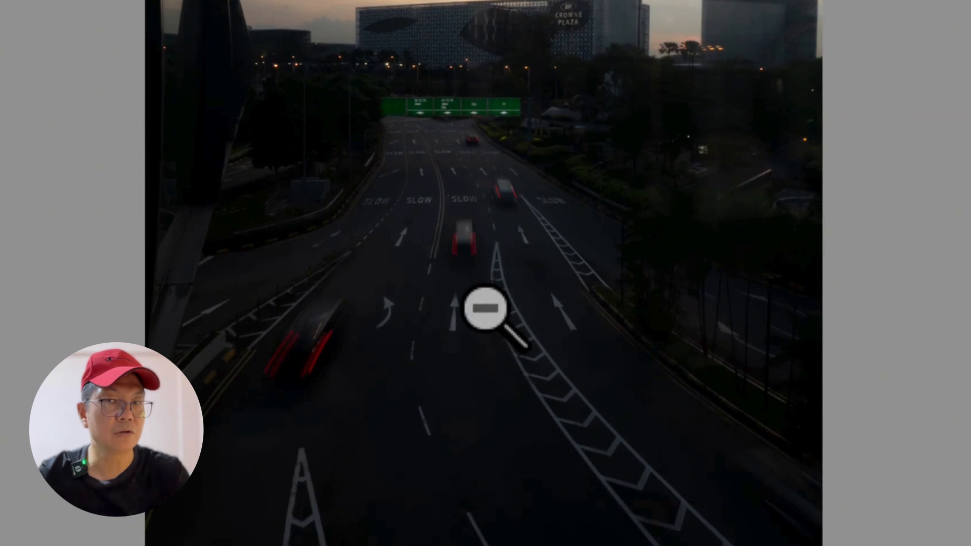
pyautogui.click(495, 229)
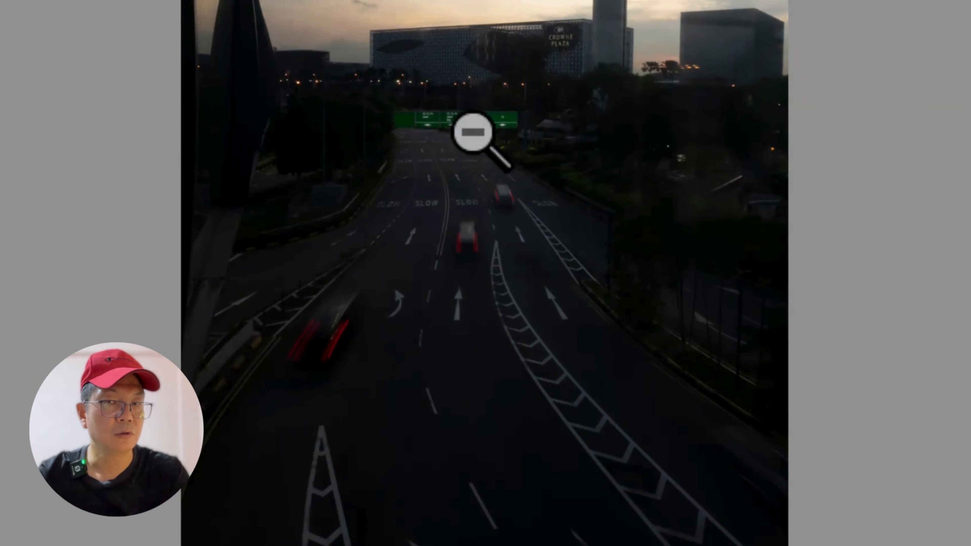
pyautogui.click(390, 395)
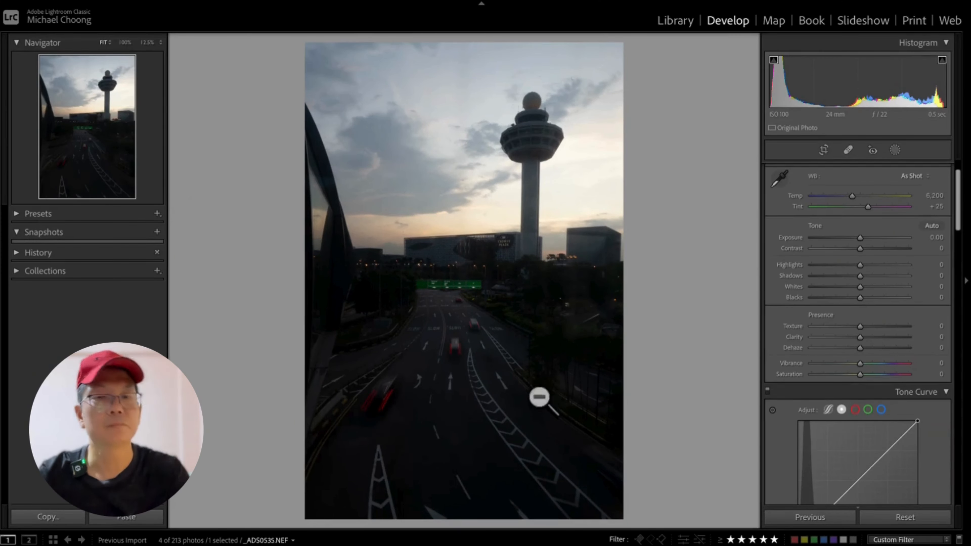
# Set the photo's profile to Adobe Landscape, switching to Adobe Color once to compare the two
pyautogui.scroll(2, 782, 234)
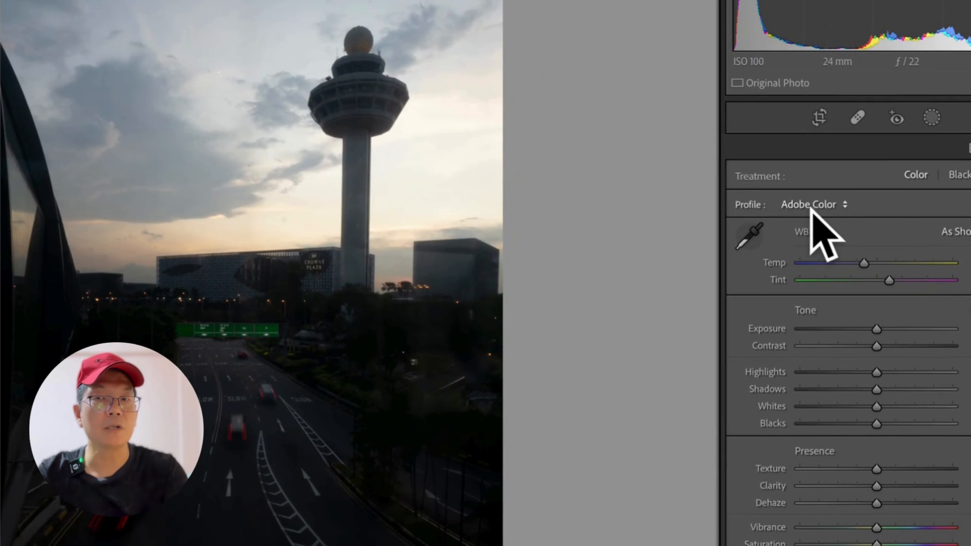
pyautogui.click(826, 205)
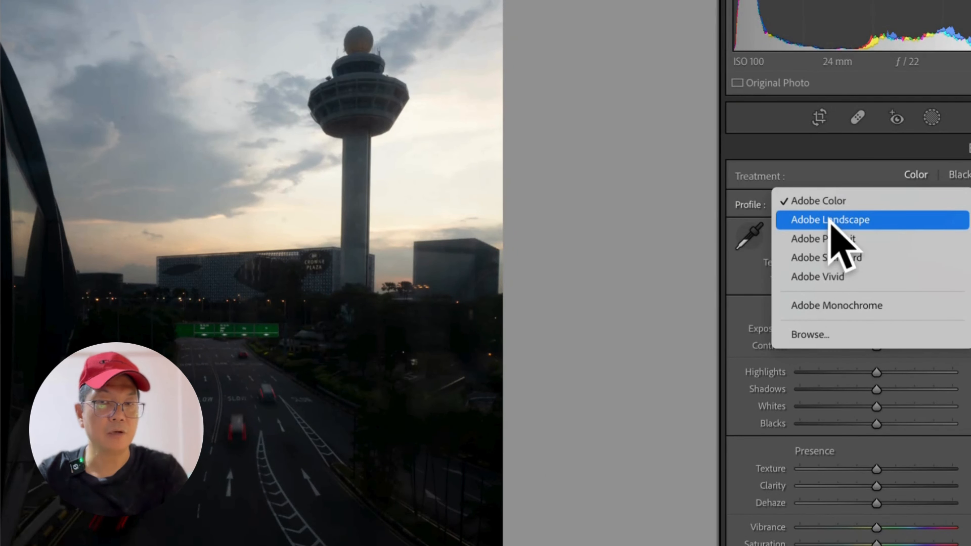
pyautogui.click(830, 222)
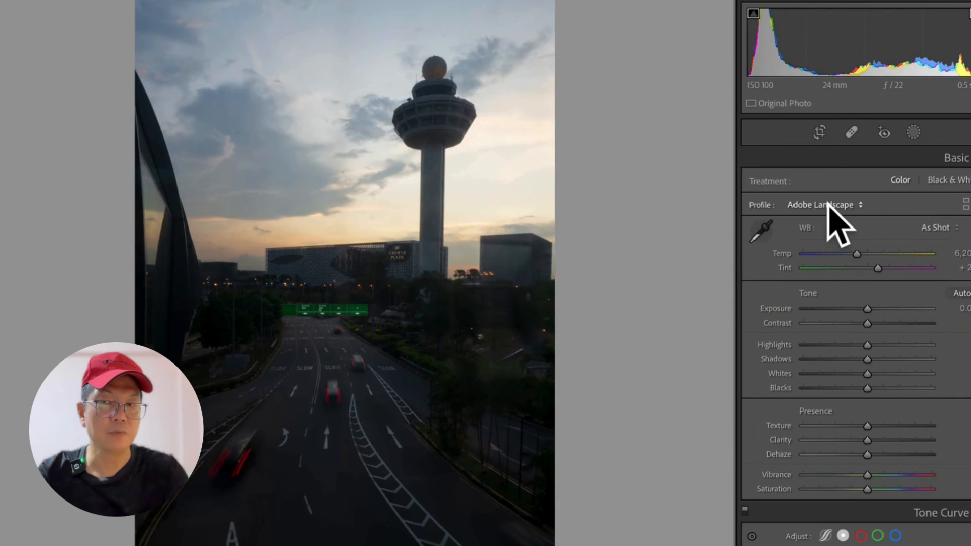
pyautogui.click(828, 206)
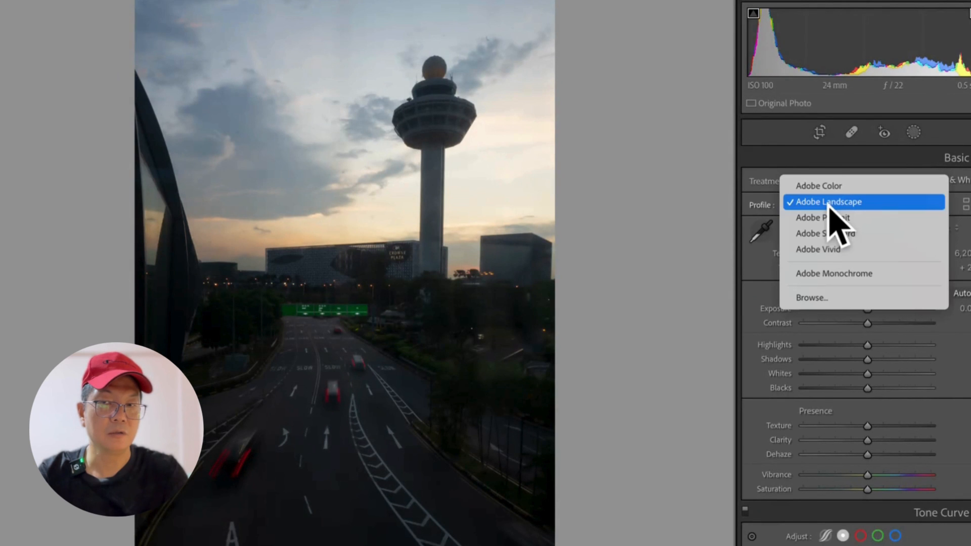
pyautogui.click(829, 190)
pyautogui.click(829, 203)
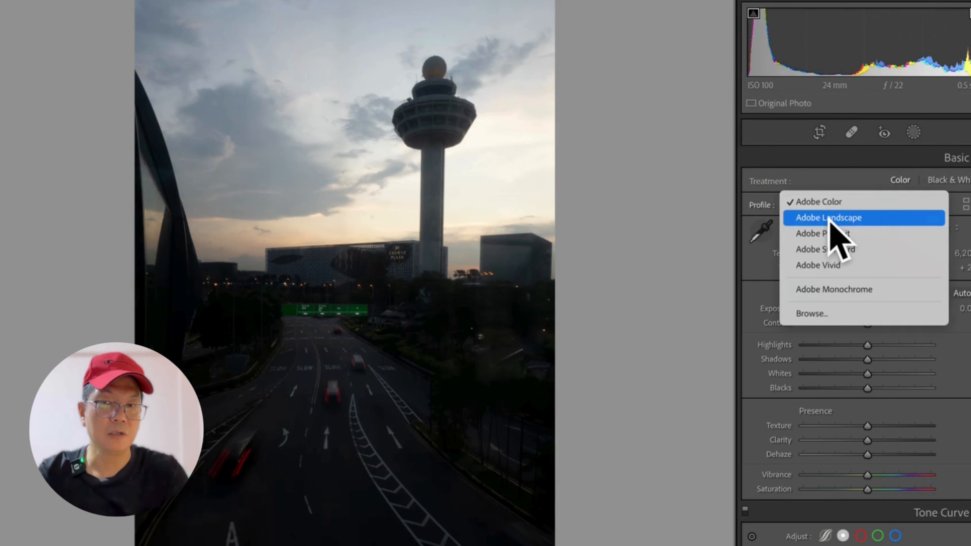
pyautogui.click(828, 215)
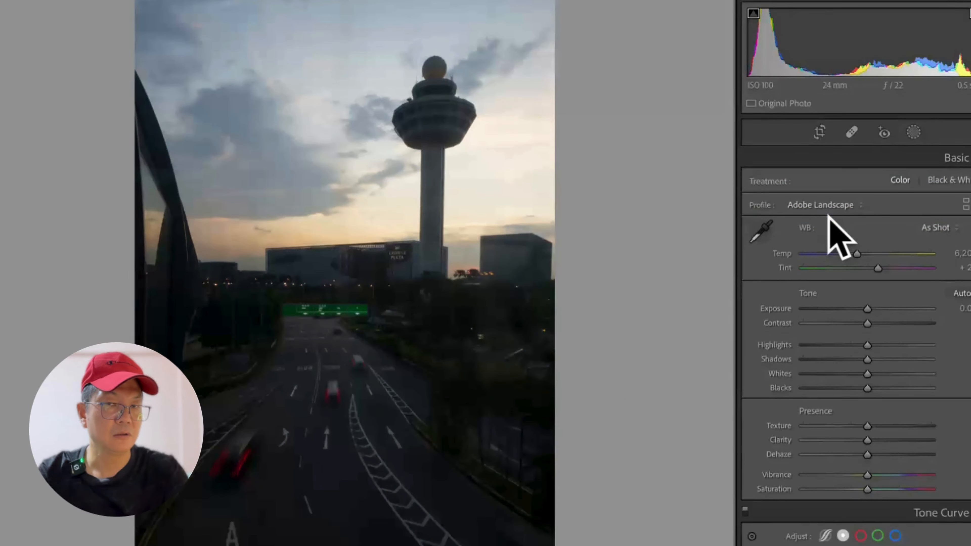
# Try raising the photo's Exposure to about +1.1, and reset it to its default
pyautogui.scroll(-2, 878, 256)
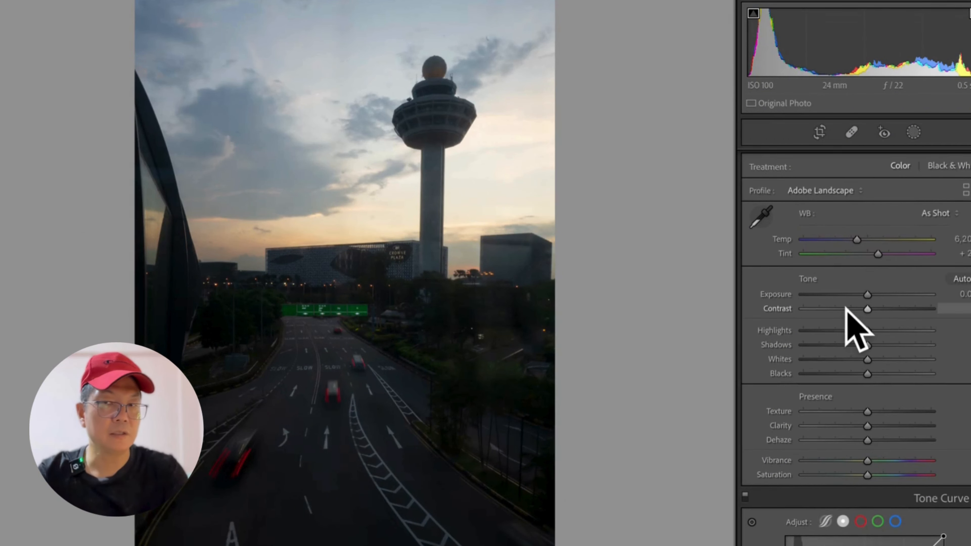
pyautogui.scroll(1, 845, 308)
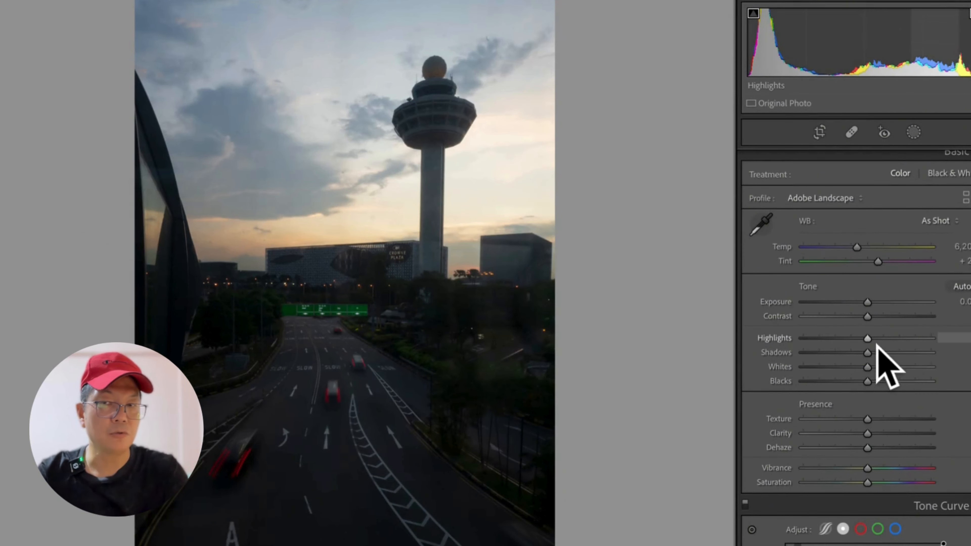
pyautogui.scroll(-3, 856, 329)
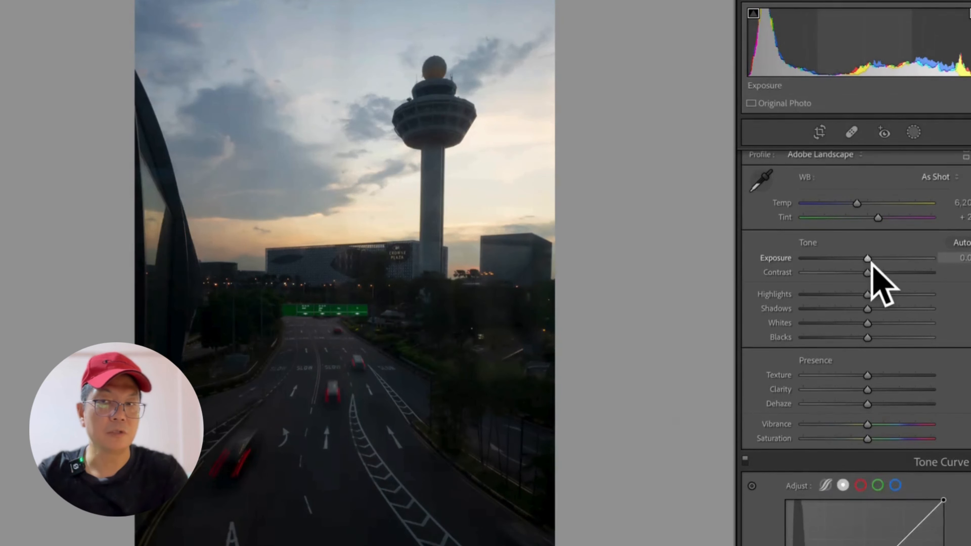
pyautogui.scroll(1, 880, 281)
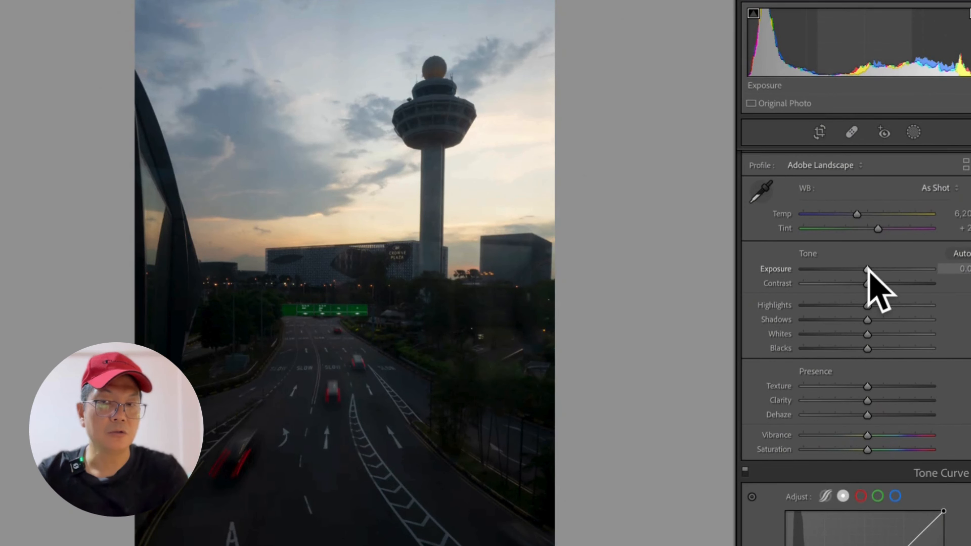
pyautogui.moveTo(867, 269); pyautogui.dragTo(881, 269)
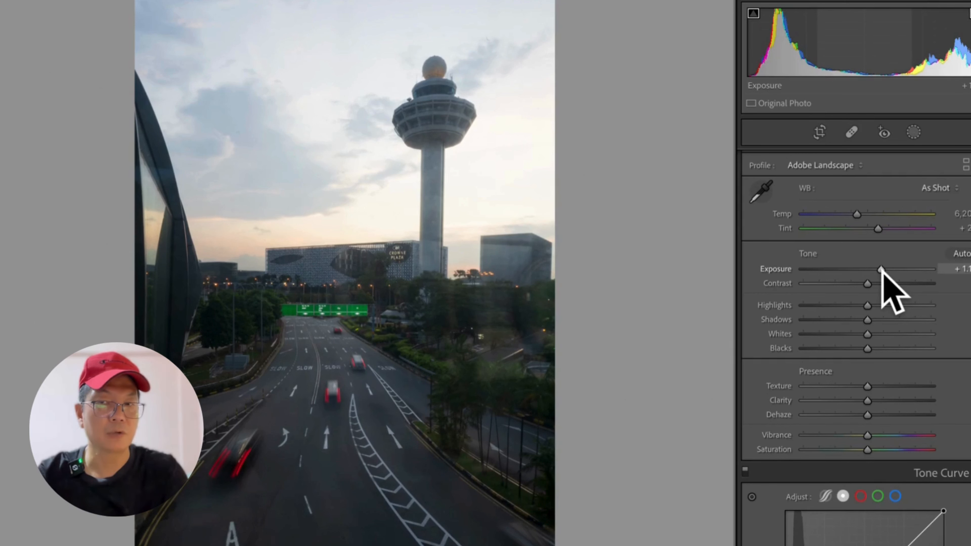
pyautogui.doubleClick(882, 270)
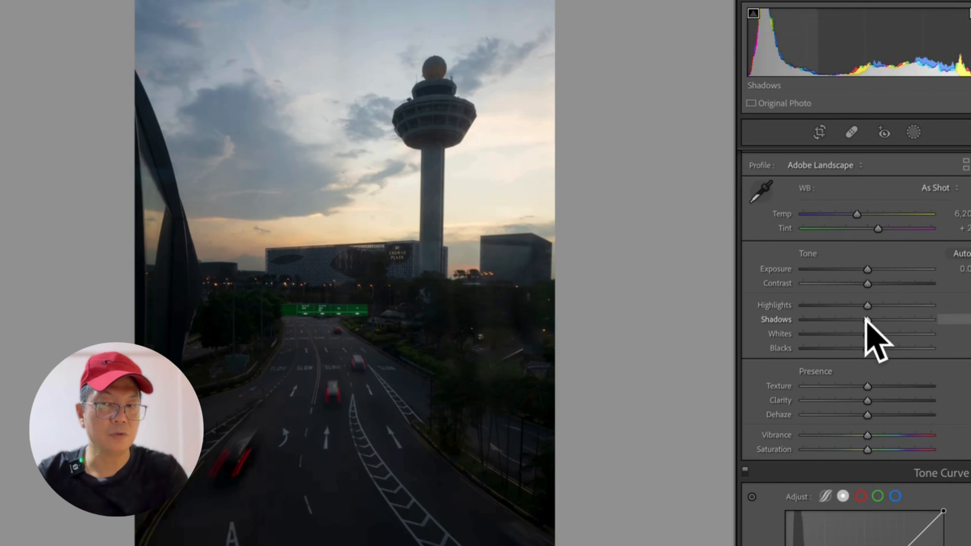
# Raise the photo's Shadows to +21
pyautogui.moveTo(868, 321)
pyautogui.mouseDown()
pyautogui.moveTo(907, 320)
pyautogui.moveTo(880, 321)
pyautogui.mouseUp()
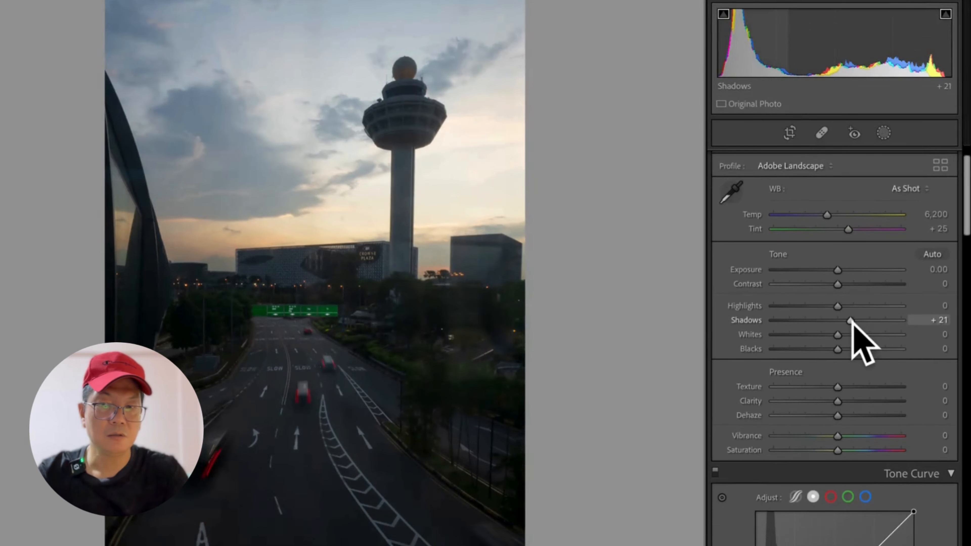
# Try the photo's Shadows at +100, and settle on +15
pyautogui.moveTo(852, 321); pyautogui.dragTo(924, 322)
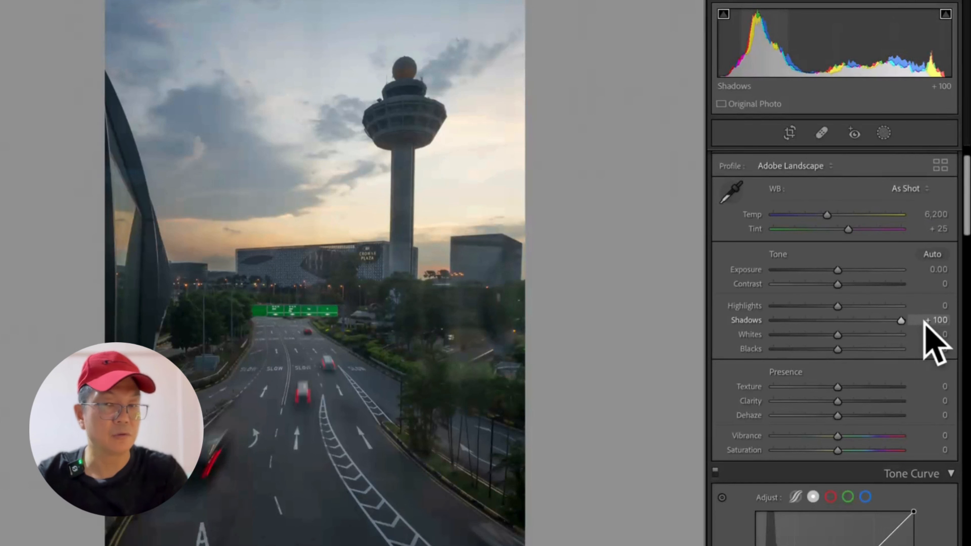
pyautogui.moveTo(924, 320); pyautogui.dragTo(847, 321)
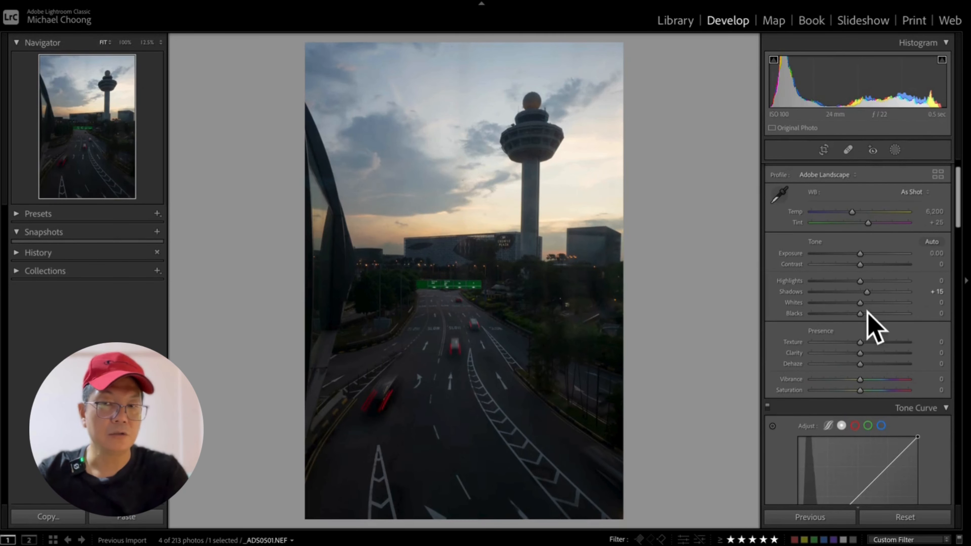
# Add a mask that selects the sky automatically
pyautogui.scroll(-3, 869, 323)
pyautogui.scroll(5, 895, 176)
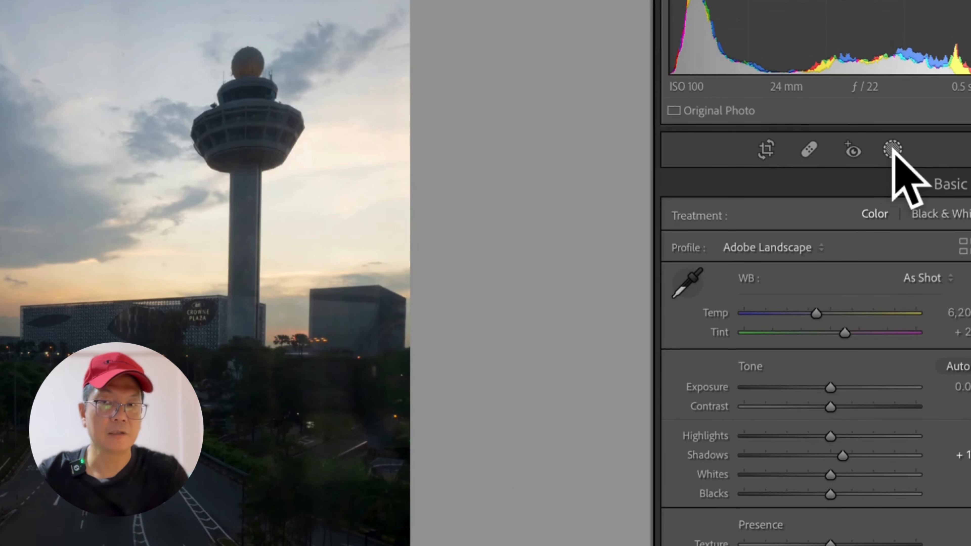
pyautogui.click(892, 150)
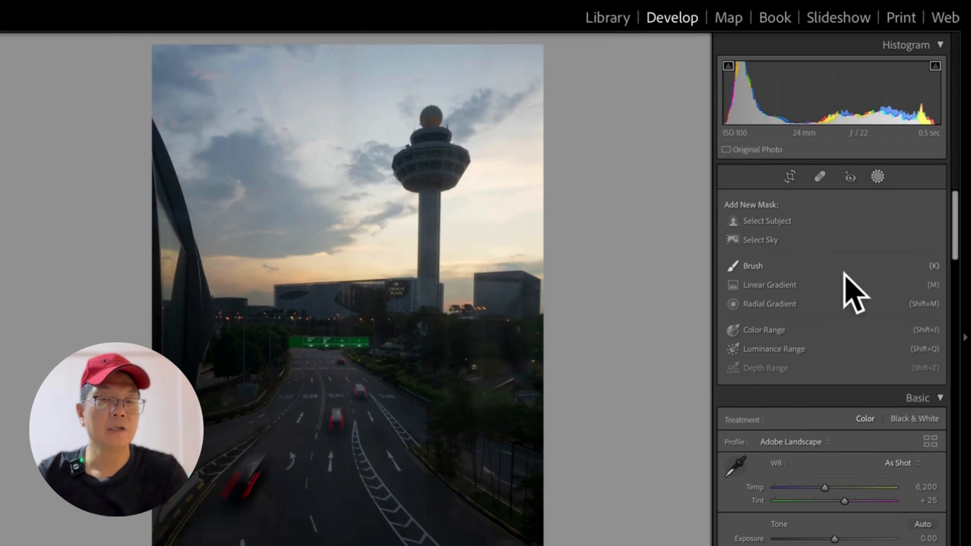
pyautogui.click(757, 240)
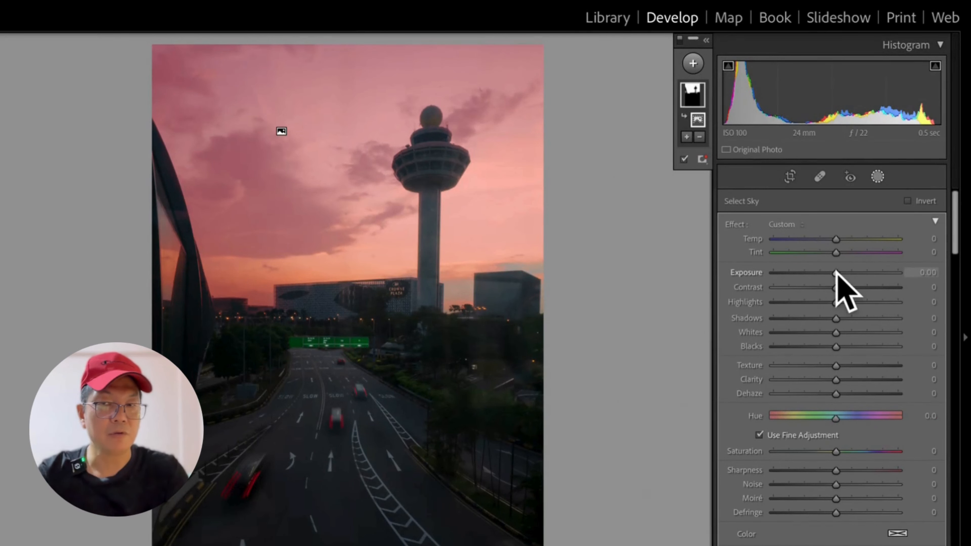
# Try raising the sky mask's Exposure to 0.92 and lowering it below zero, and reset it to 0
pyautogui.moveTo(837, 272); pyautogui.dragTo(850, 272)
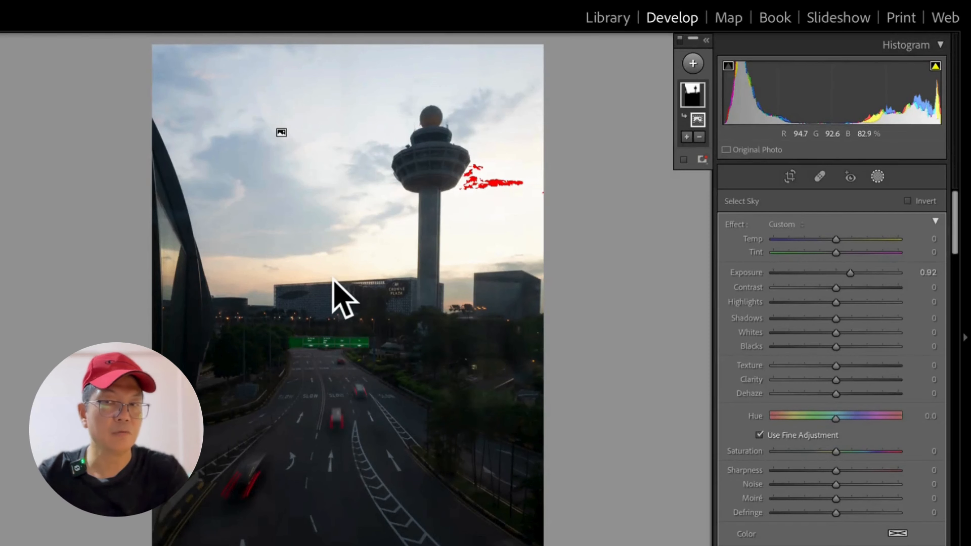
pyautogui.moveTo(850, 273); pyautogui.dragTo(810, 272)
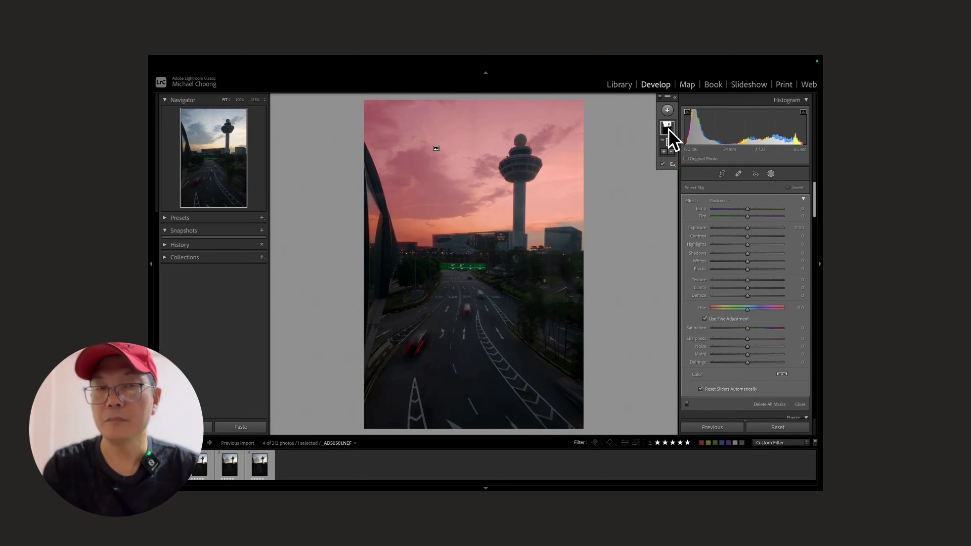
# Rename the sky mask as Sky
pyautogui.doubleClick(668, 135)
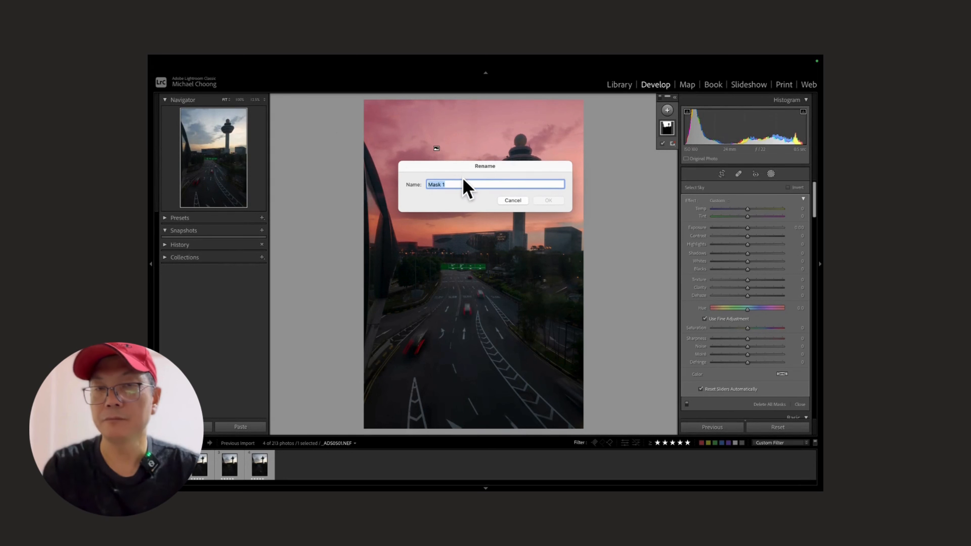
pyautogui.write('Sky')
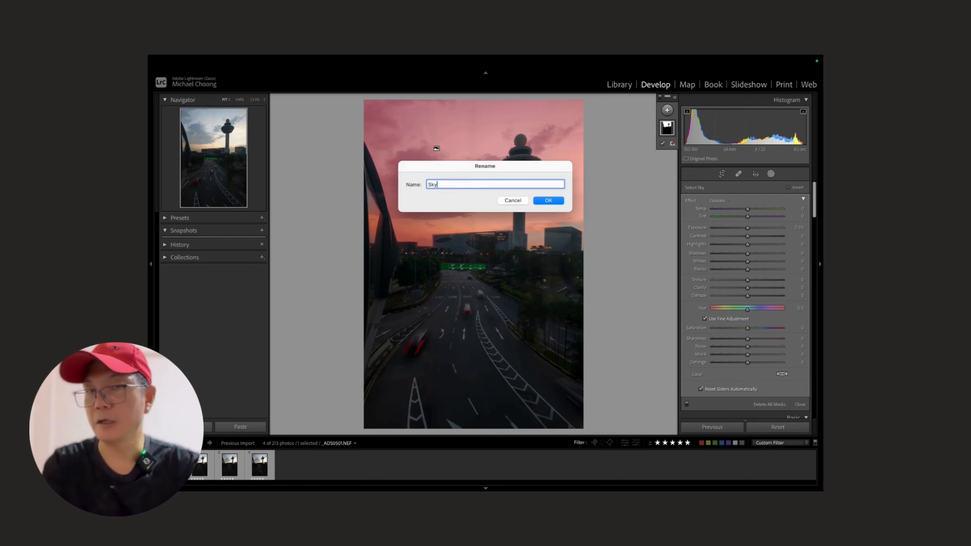
pyautogui.click(550, 201)
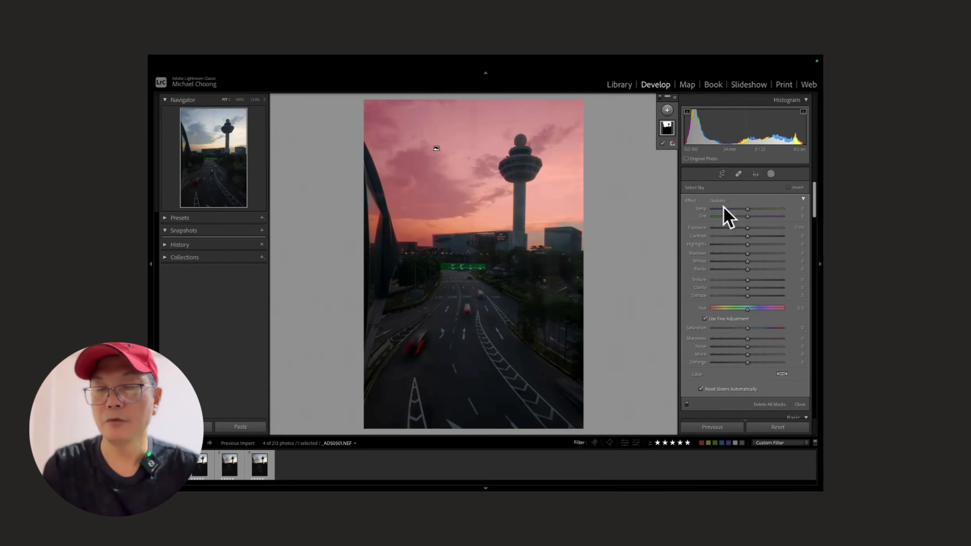
# Warm the sky mask by setting its Temp to 20, and raise its Contrast to 20
pyautogui.click(747, 209)
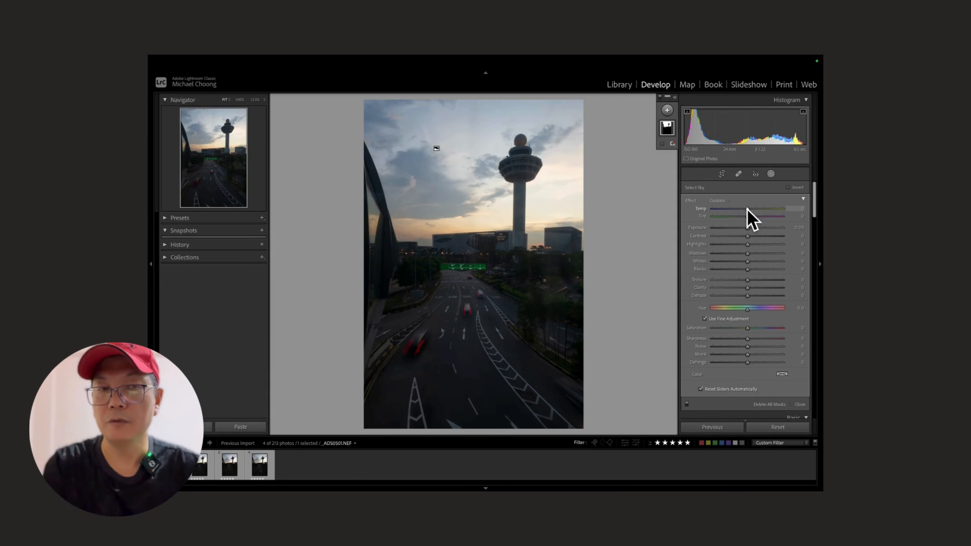
pyautogui.moveTo(750, 209); pyautogui.dragTo(722, 210)
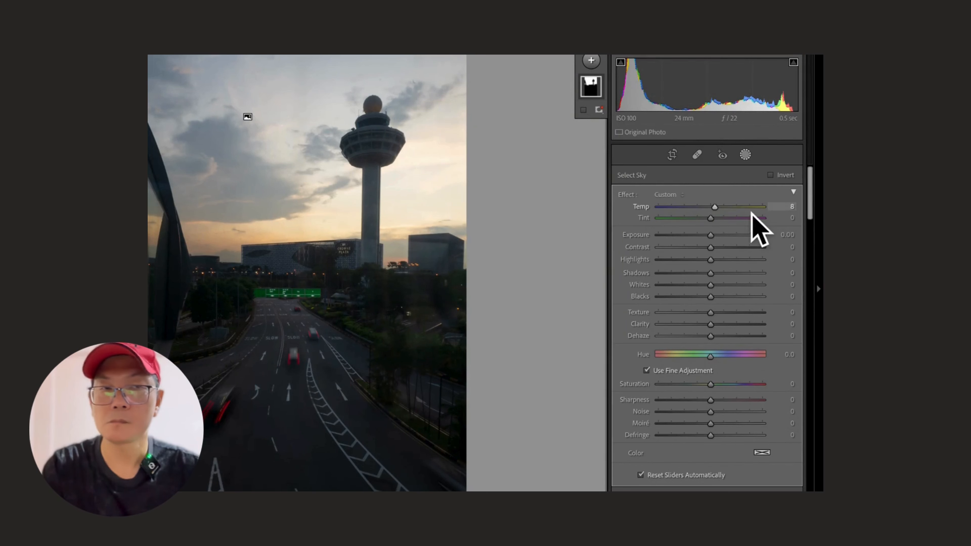
pyautogui.moveTo(717, 208)
pyautogui.mouseDown()
pyautogui.moveTo(728, 217)
pyautogui.moveTo(705, 207)
pyautogui.moveTo(721, 208)
pyautogui.mouseUp()
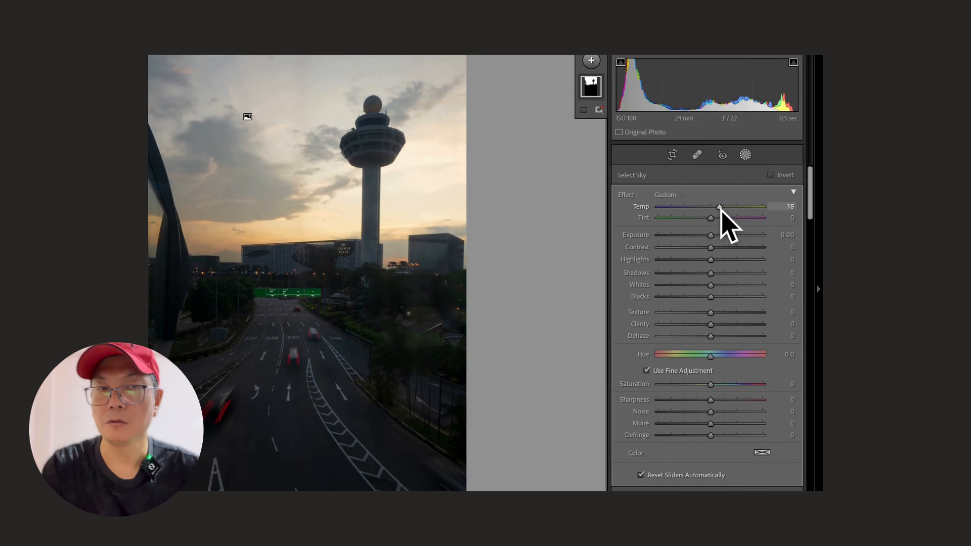
pyautogui.moveTo(720, 209); pyautogui.dragTo(721, 209)
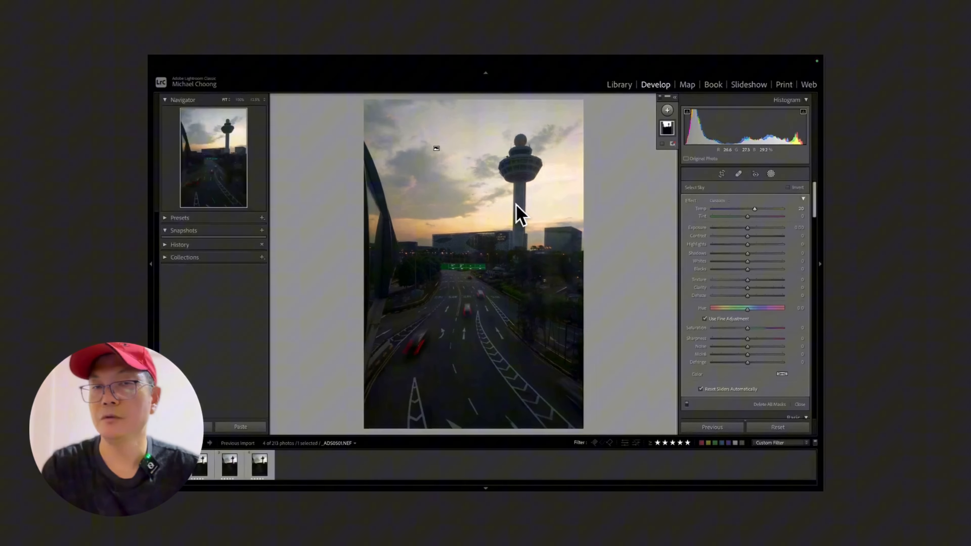
pyautogui.moveTo(710, 248); pyautogui.dragTo(756, 239)
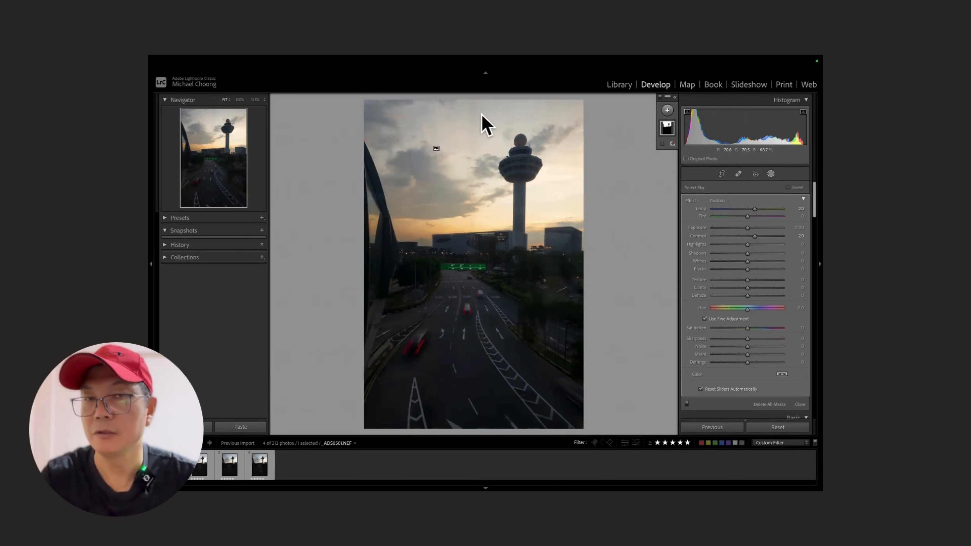
# Add a linear gradient mask running from the photo's upper edge down to just above the buildings on the horizon
pyautogui.click(668, 114)
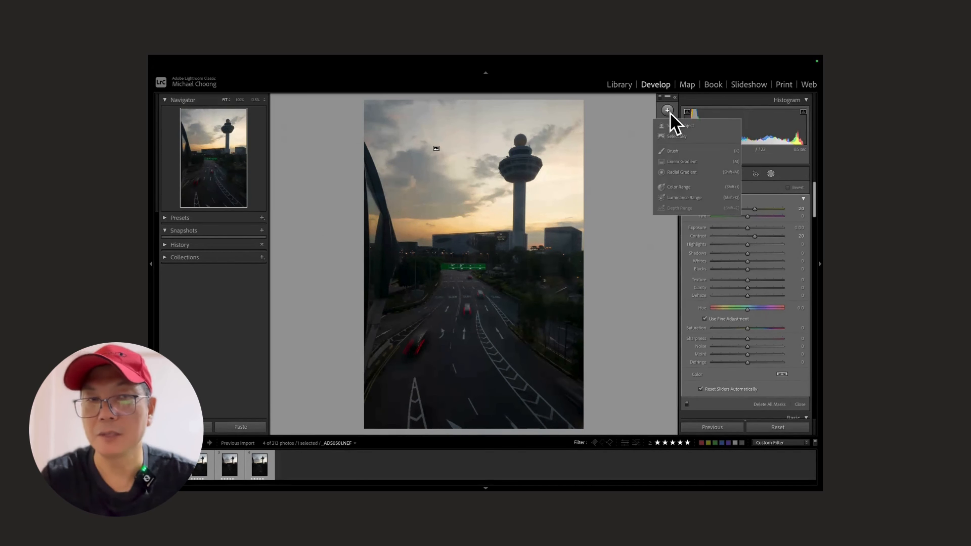
pyautogui.click(682, 162)
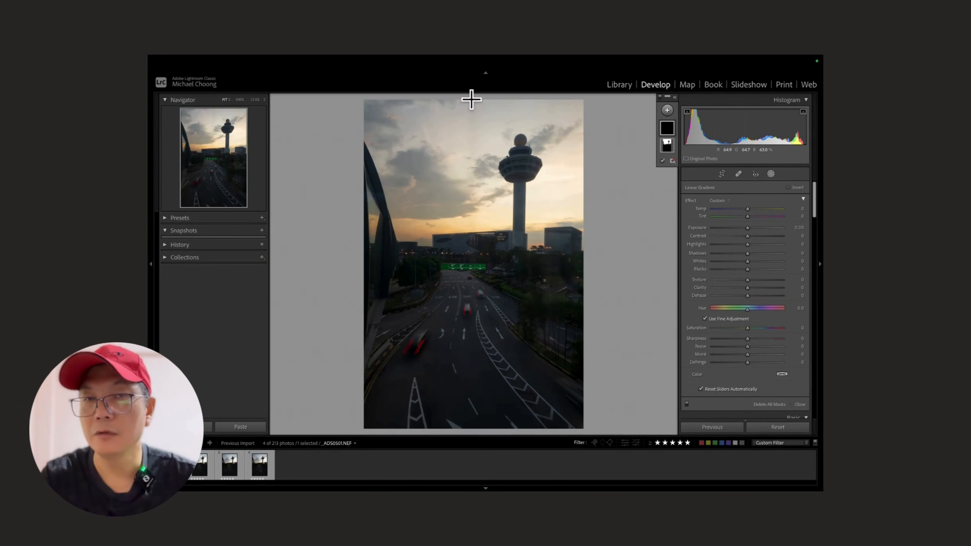
pyautogui.moveTo(472, 101); pyautogui.dragTo(487, 224)
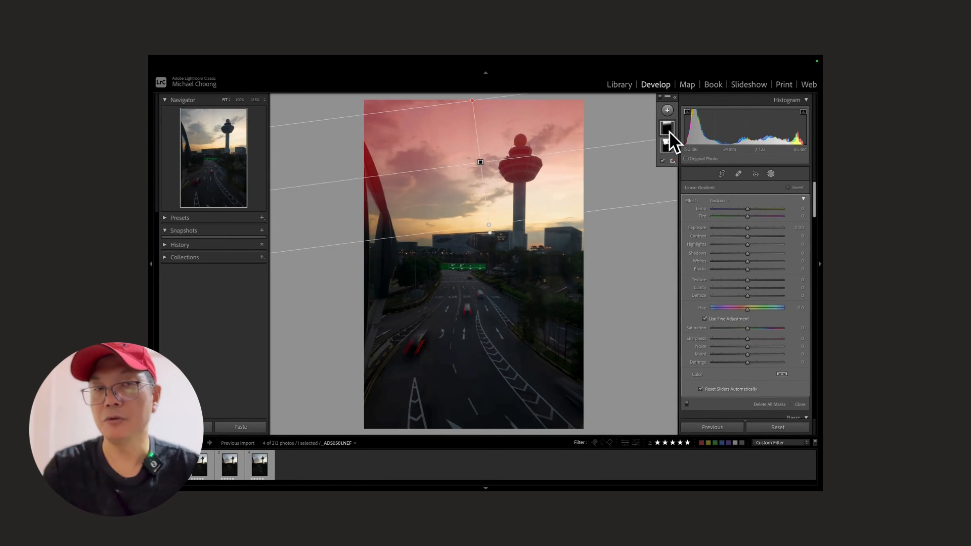
# Subtract the control tower from the linear gradient mask with Select Subject
pyautogui.moveTo(673, 137)
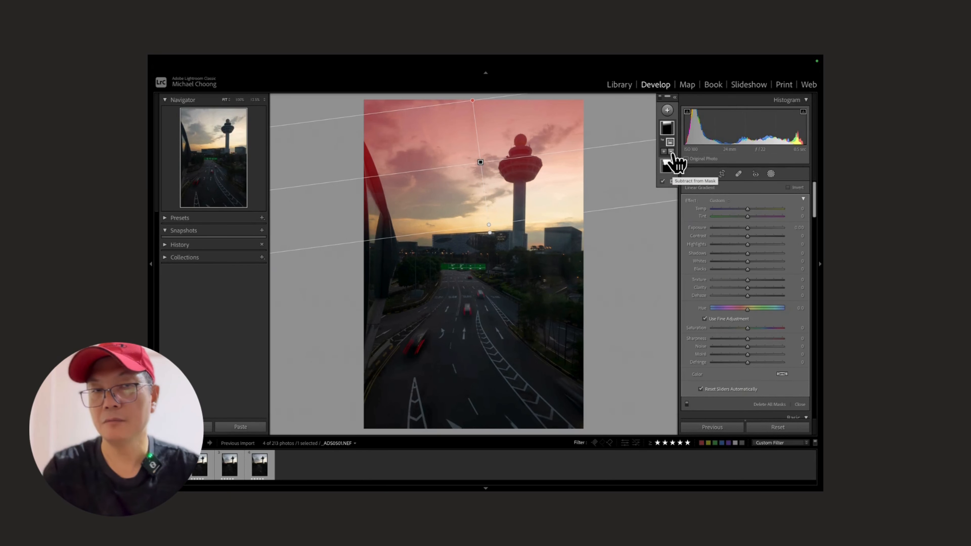
pyautogui.click(671, 152)
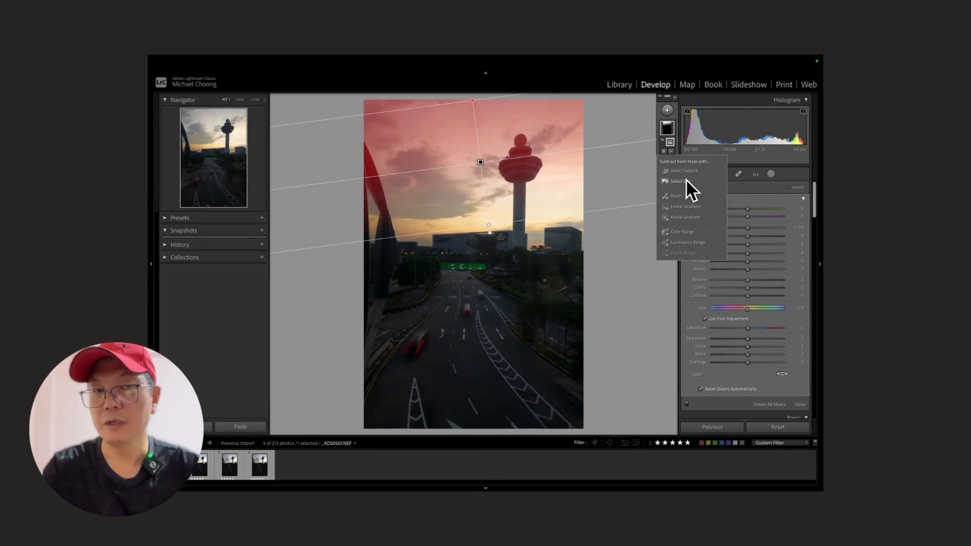
pyautogui.click(681, 173)
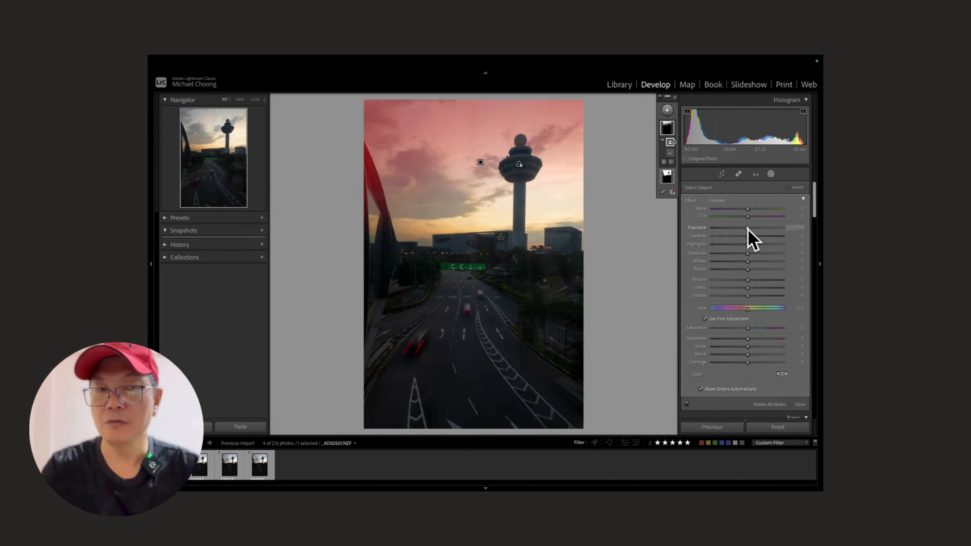
# Darken the linear gradient mask to an Exposure of about -1.1 and cool its Temp to -22
pyautogui.moveTo(748, 229)
pyautogui.mouseDown()
pyautogui.moveTo(769, 230)
pyautogui.moveTo(737, 228)
pyautogui.mouseUp()
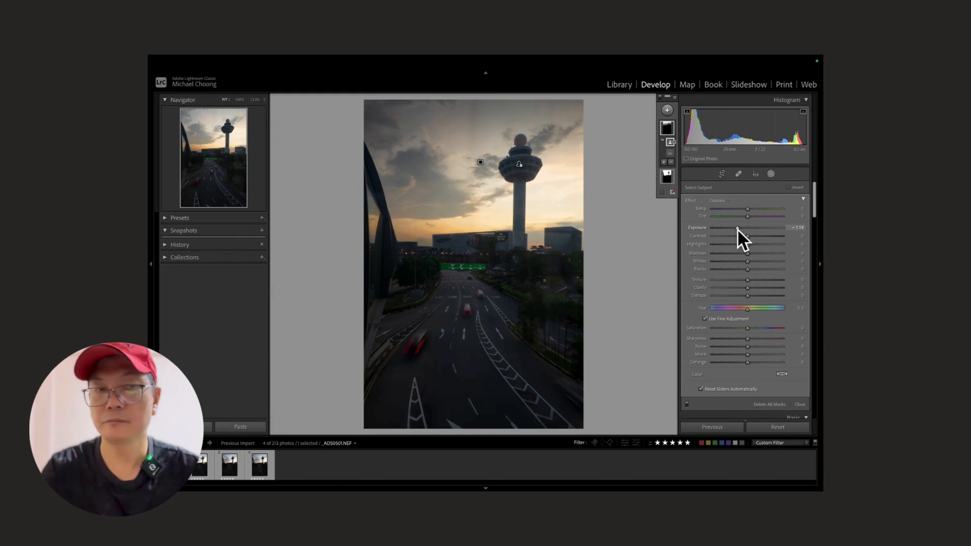
pyautogui.moveTo(738, 228); pyautogui.dragTo(739, 229)
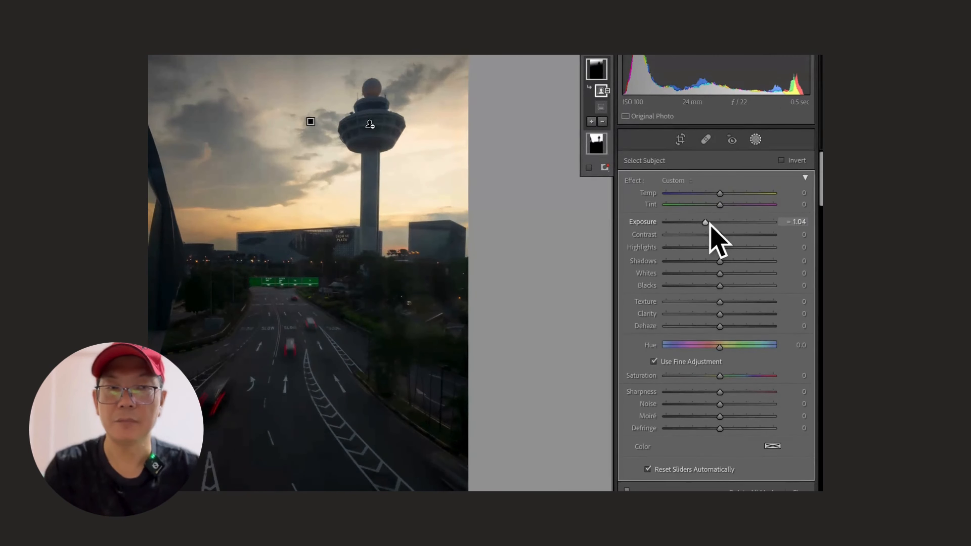
pyautogui.moveTo(705, 223)
pyautogui.mouseDown()
pyautogui.moveTo(696, 223)
pyautogui.moveTo(705, 223)
pyautogui.mouseUp()
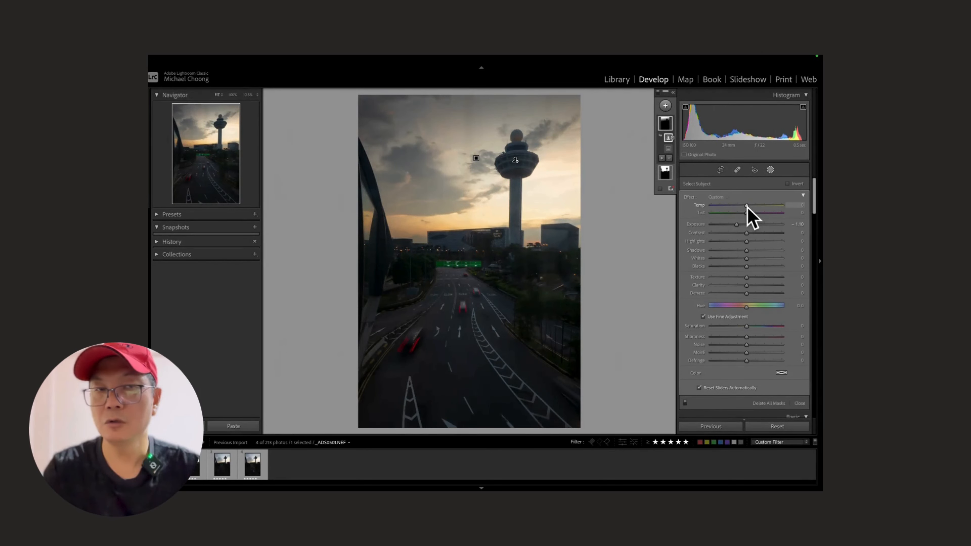
pyautogui.moveTo(743, 206)
pyautogui.mouseDown()
pyautogui.moveTo(721, 207)
pyautogui.moveTo(732, 206)
pyautogui.mouseUp()
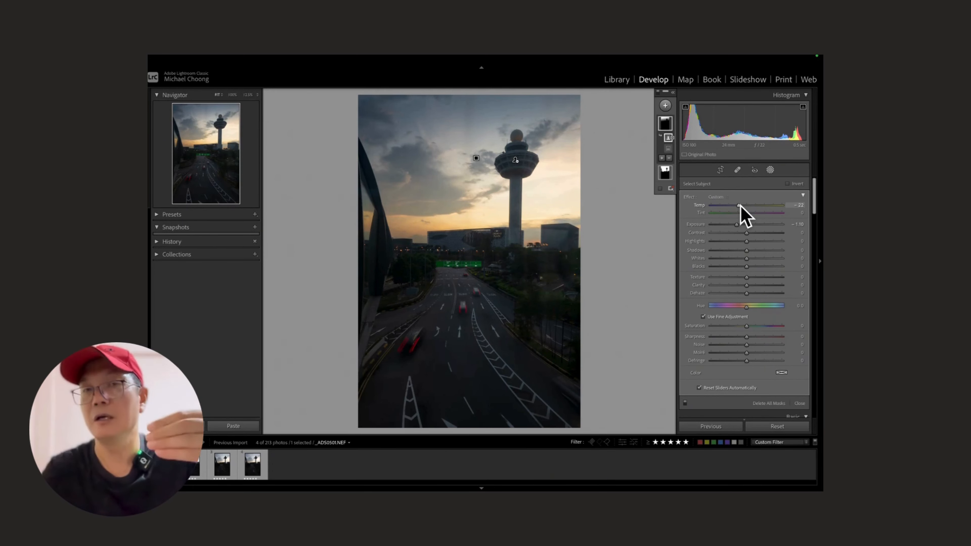
# Extend the linear gradient's lower edge slightly farther down toward the horizon buildings
pyautogui.click(476, 158)
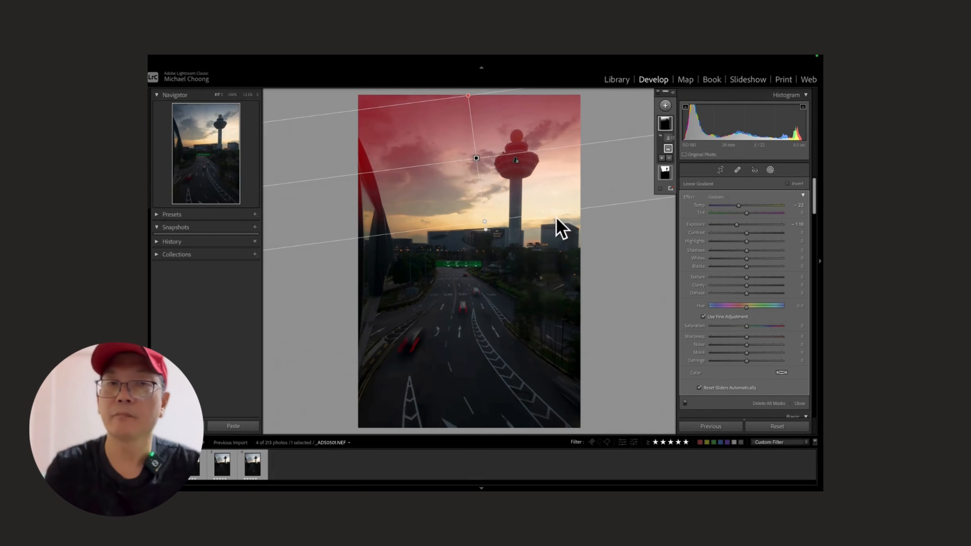
pyautogui.moveTo(485, 226); pyautogui.dragTo(486, 235)
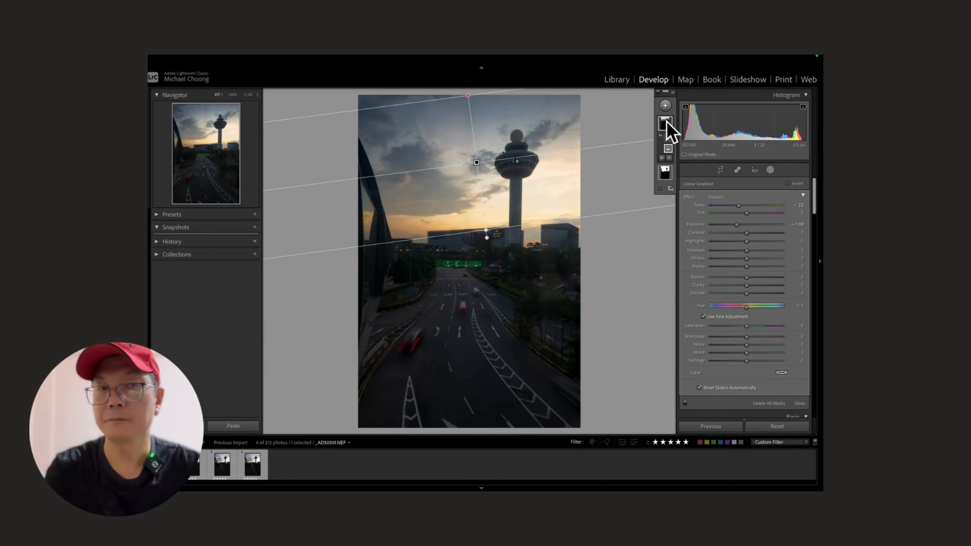
# Add a radial gradient mask over the road, tilt it up toward the trees beside the road, and enlarge and recentre it over the cars
pyautogui.click(666, 107)
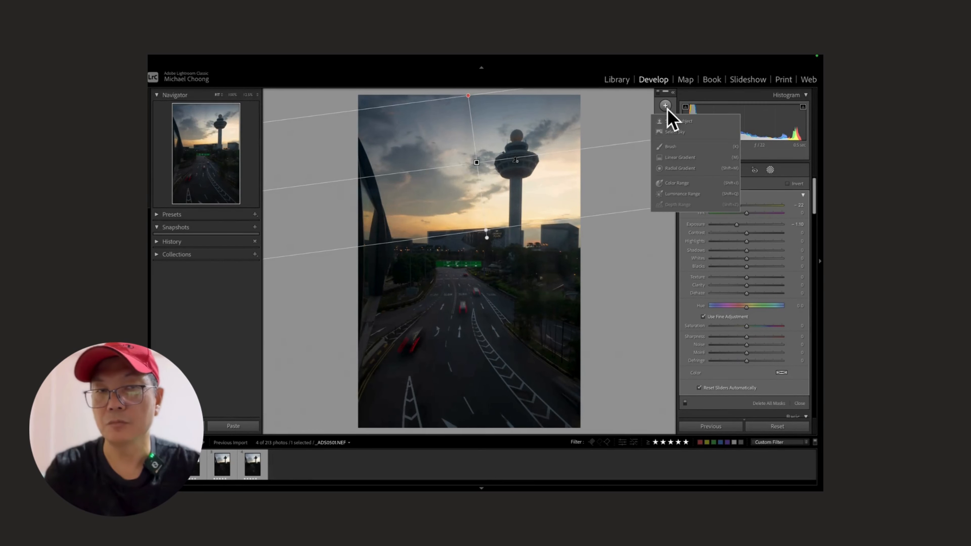
pyautogui.click(675, 170)
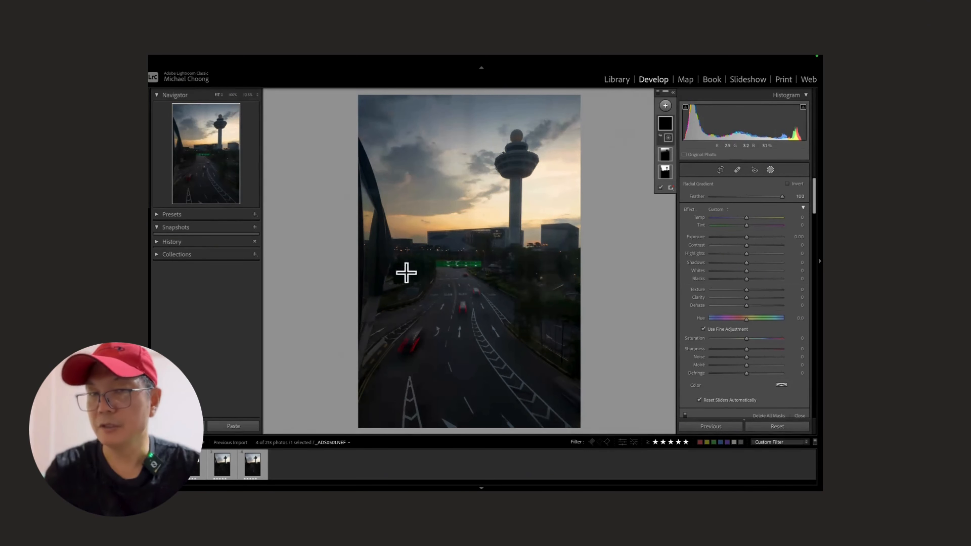
pyautogui.moveTo(454, 284); pyautogui.dragTo(563, 336)
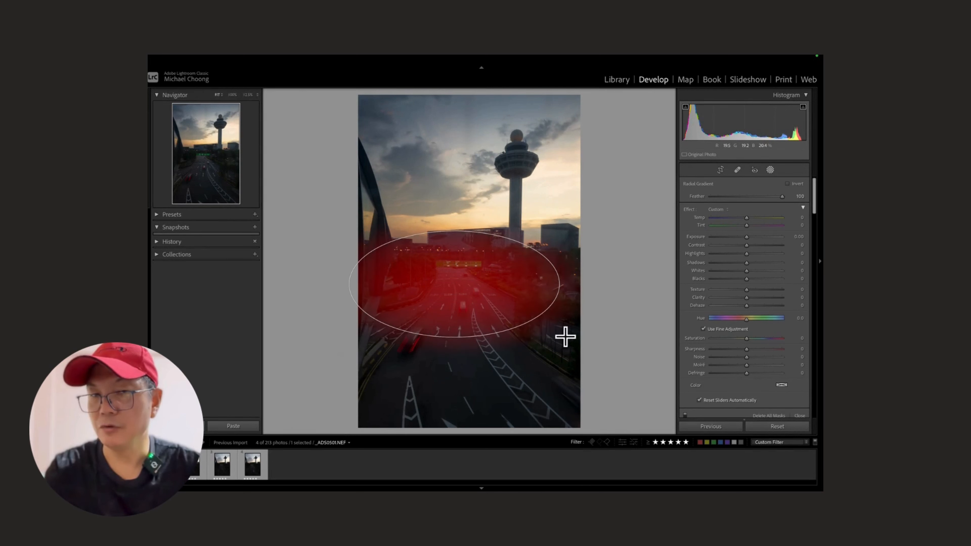
pyautogui.moveTo(456, 287)
pyautogui.mouseDown()
pyautogui.moveTo(477, 297)
pyautogui.moveTo(466, 329)
pyautogui.moveTo(460, 298)
pyautogui.mouseUp()
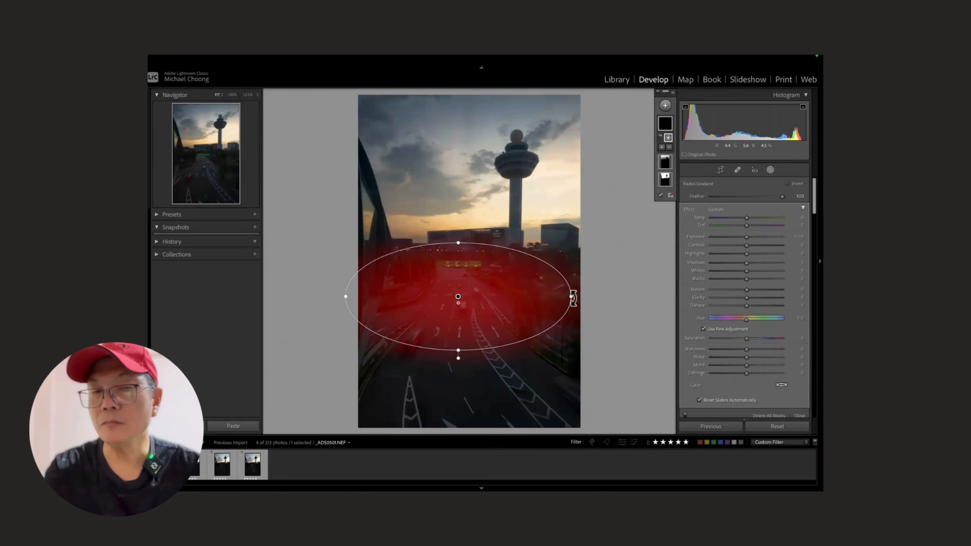
pyautogui.moveTo(574, 297); pyautogui.dragTo(403, 320)
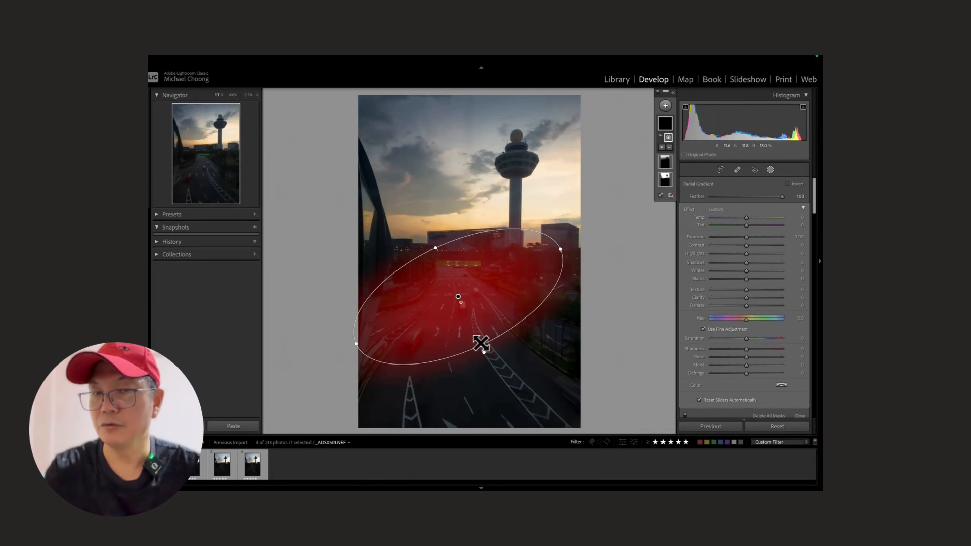
pyautogui.moveTo(479, 340); pyautogui.dragTo(494, 362)
pyautogui.moveTo(458, 300); pyautogui.dragTo(461, 309)
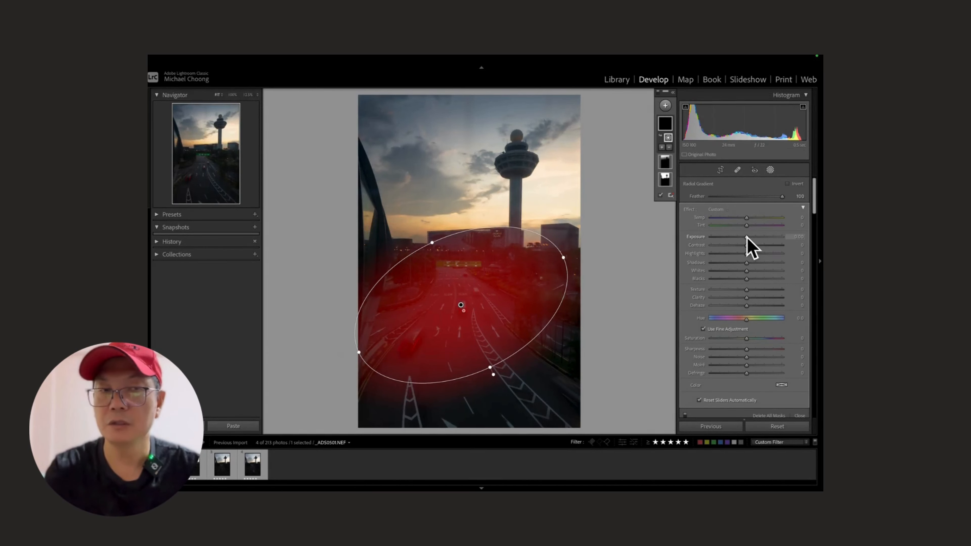
# Brighten the road's radial gradient mask to an Exposure of about 0.6
pyautogui.moveTo(747, 236)
pyautogui.mouseDown()
pyautogui.moveTo(761, 238)
pyautogui.moveTo(752, 237)
pyautogui.mouseUp()
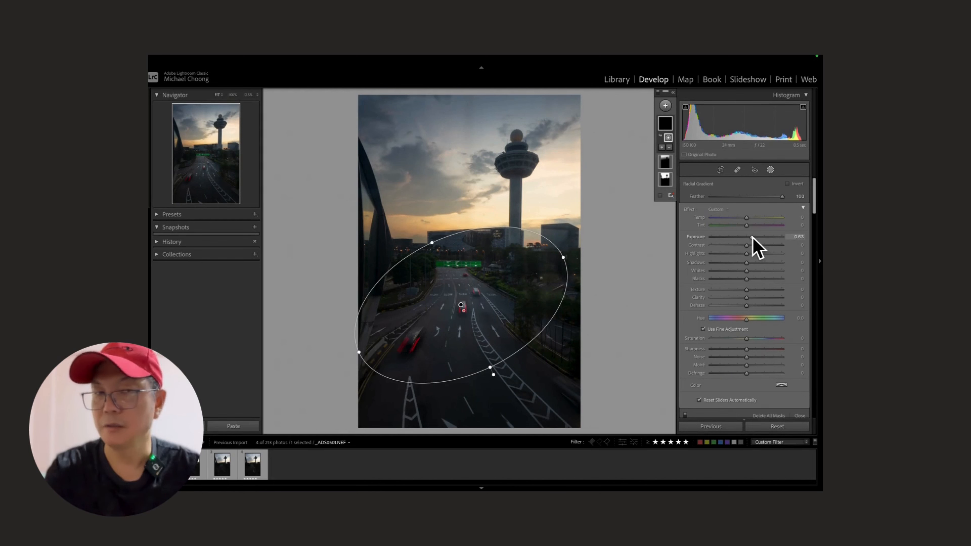
pyautogui.moveTo(753, 238); pyautogui.dragTo(752, 238)
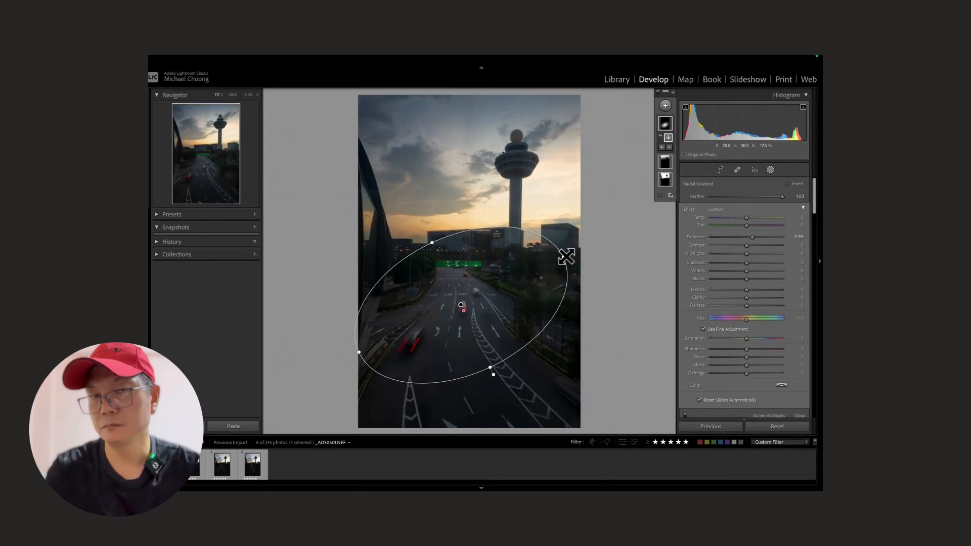
# Widen the road's radial gradient beyond both sides of the photo, recentre it over the cars, and compare the photo with and without masks
pyautogui.moveTo(566, 256); pyautogui.dragTo(602, 241)
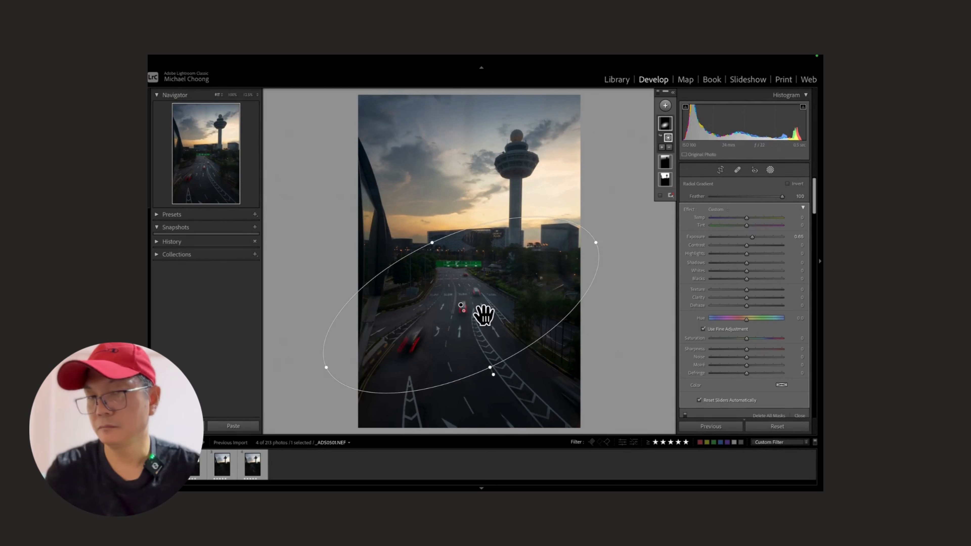
pyautogui.moveTo(460, 310)
pyautogui.mouseDown()
pyautogui.moveTo(469, 329)
pyautogui.moveTo(456, 312)
pyautogui.mouseUp()
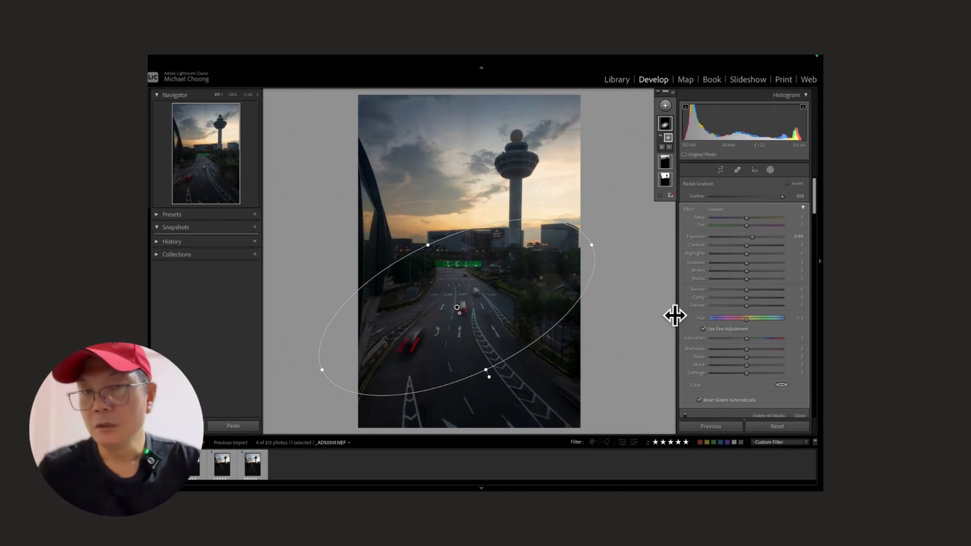
pyautogui.click(659, 93)
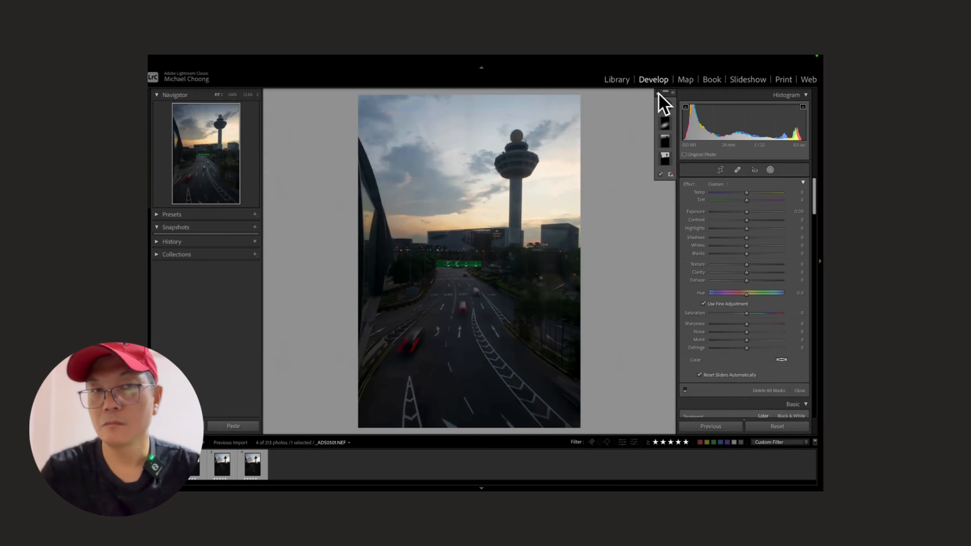
pyautogui.click(658, 95)
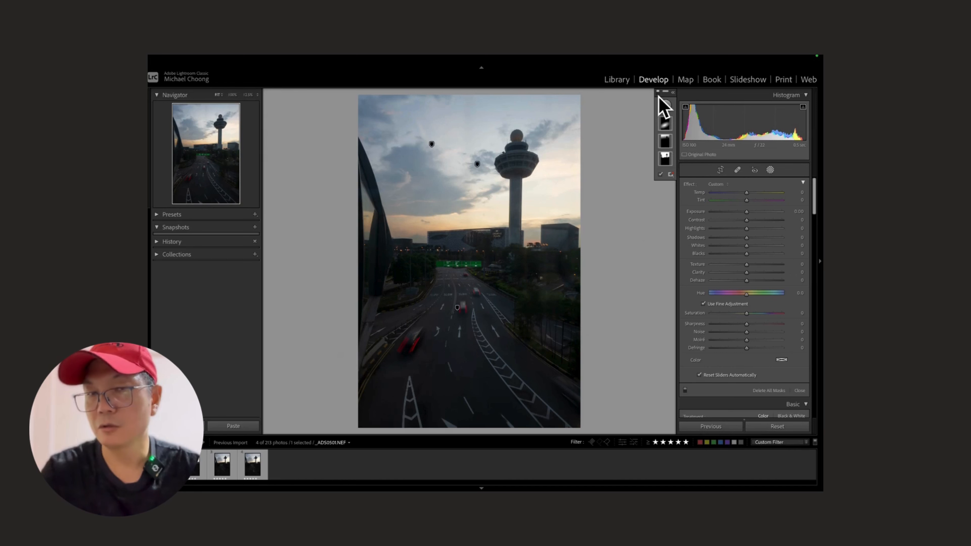
pyautogui.click(658, 95)
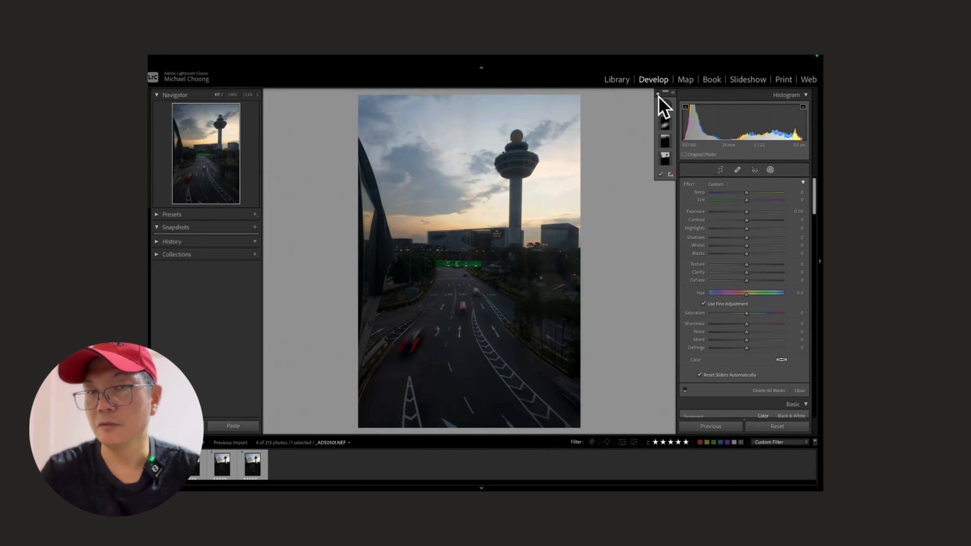
pyautogui.click(658, 95)
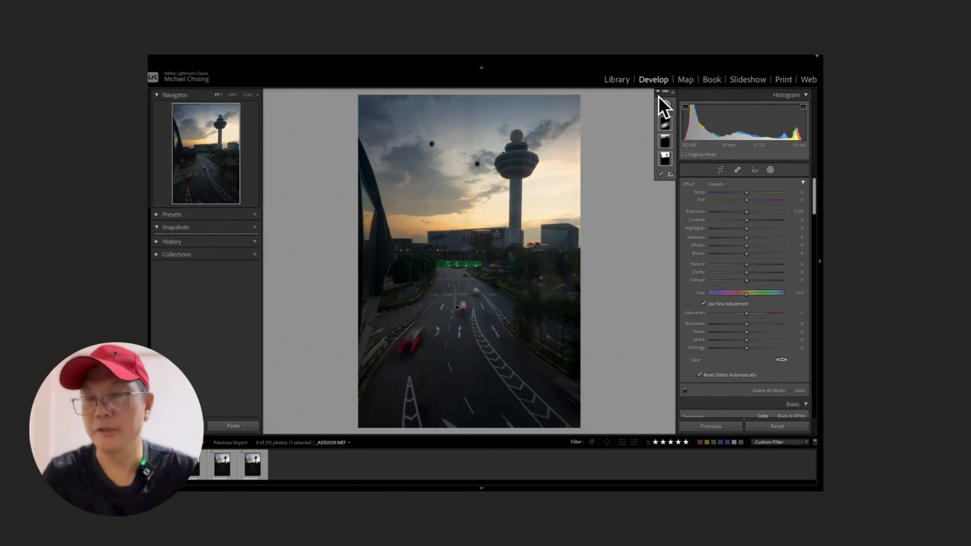
# Warm the road's radial gradient mask to a Temp of 25 and lower its Contrast to -10
pyautogui.click(665, 124)
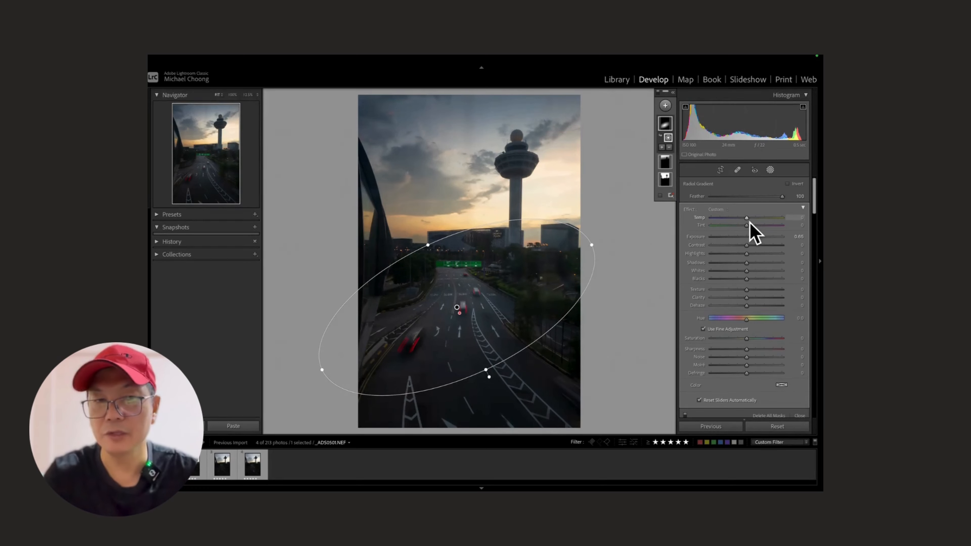
pyautogui.scroll(-1, 755, 219)
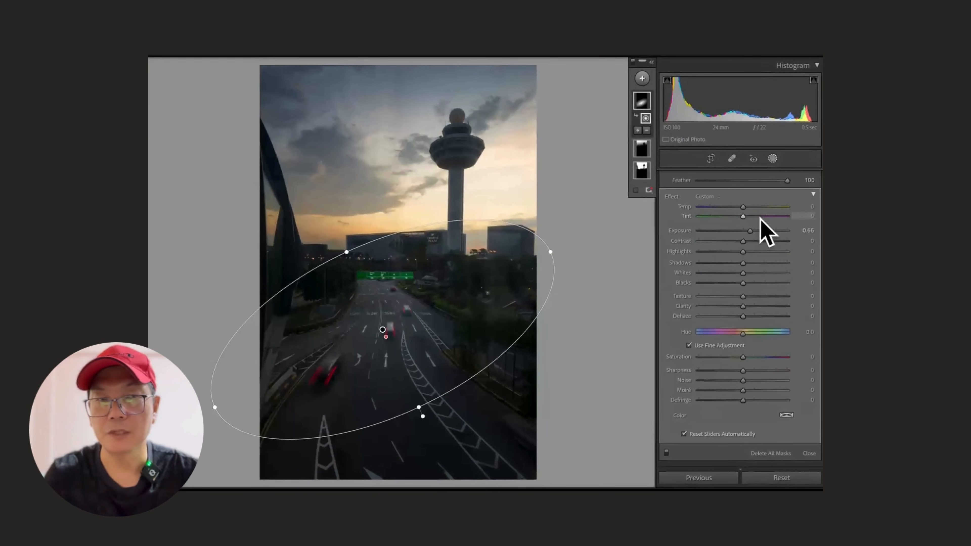
pyautogui.moveTo(743, 208); pyautogui.dragTo(764, 211)
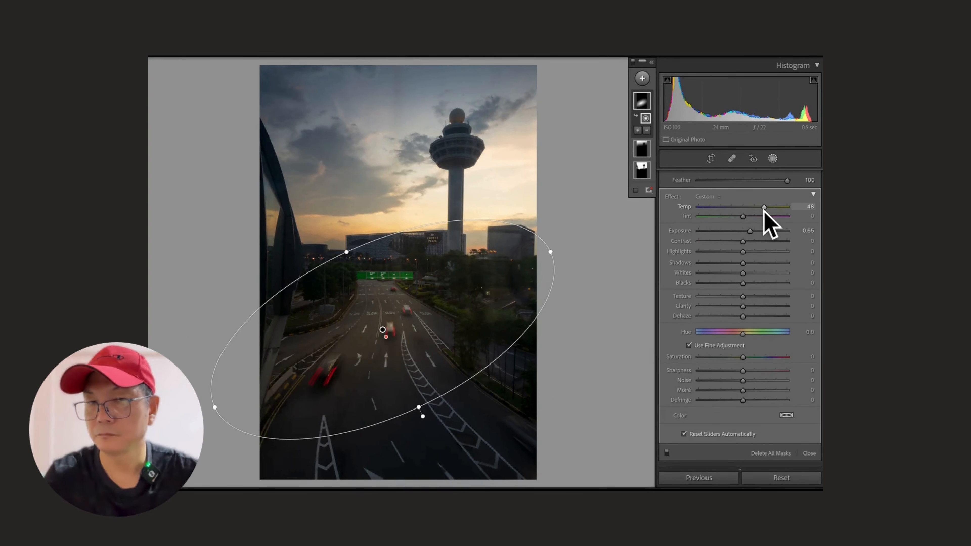
pyautogui.moveTo(764, 209); pyautogui.dragTo(752, 209)
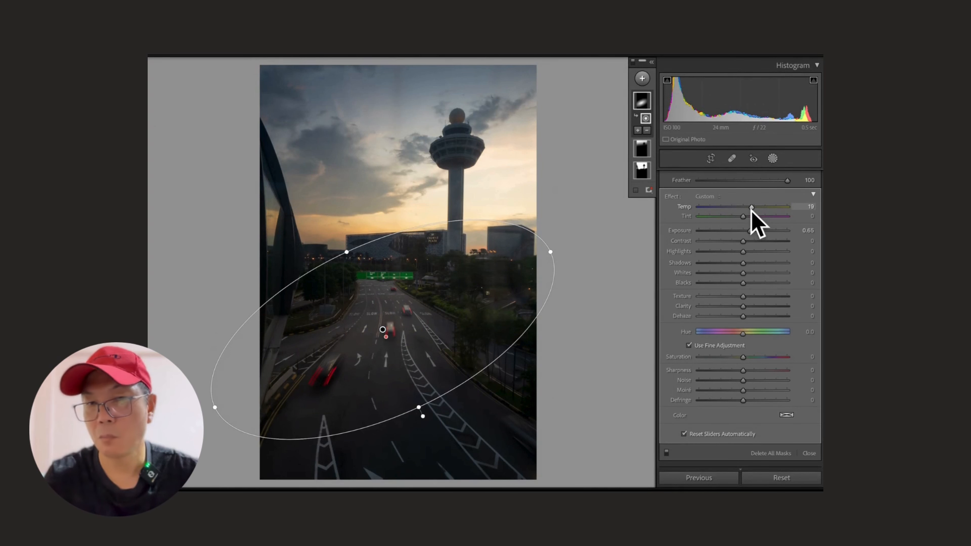
pyautogui.moveTo(752, 207); pyautogui.dragTo(753, 208)
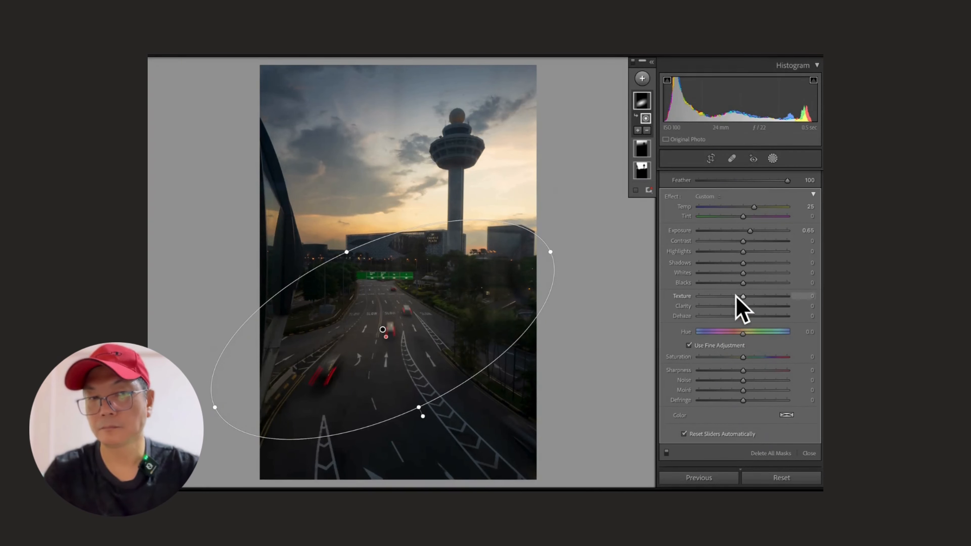
pyautogui.moveTo(743, 242); pyautogui.dragTo(774, 242)
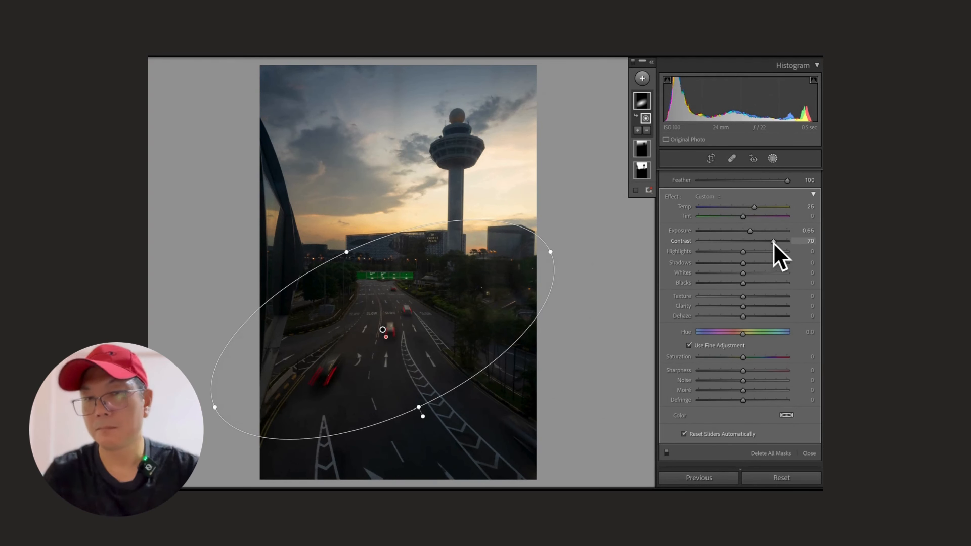
pyautogui.moveTo(774, 241); pyautogui.dragTo(739, 241)
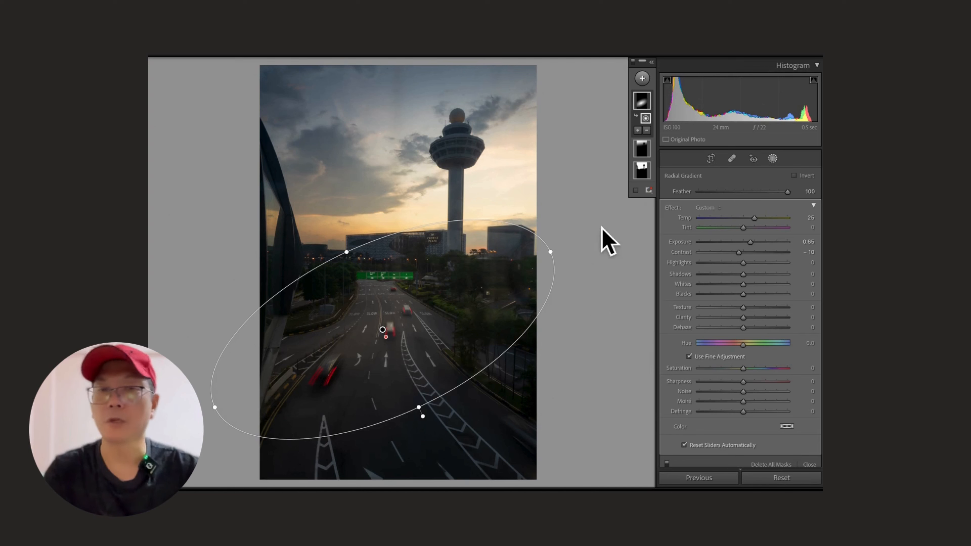
# Add a wide radial gradient mask centred near the green road sign, spanning the photo's full width from the low sky to the cars
pyautogui.click(642, 78)
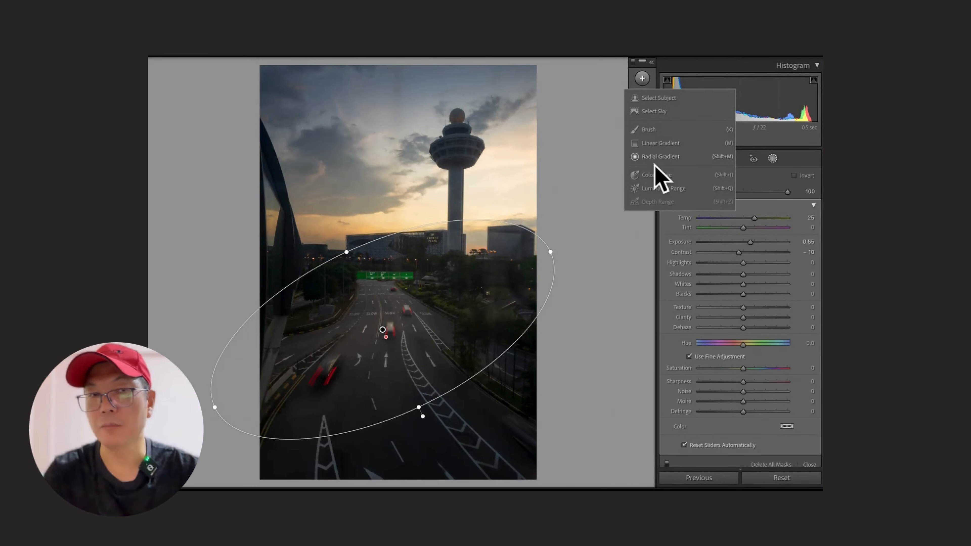
pyautogui.click(656, 157)
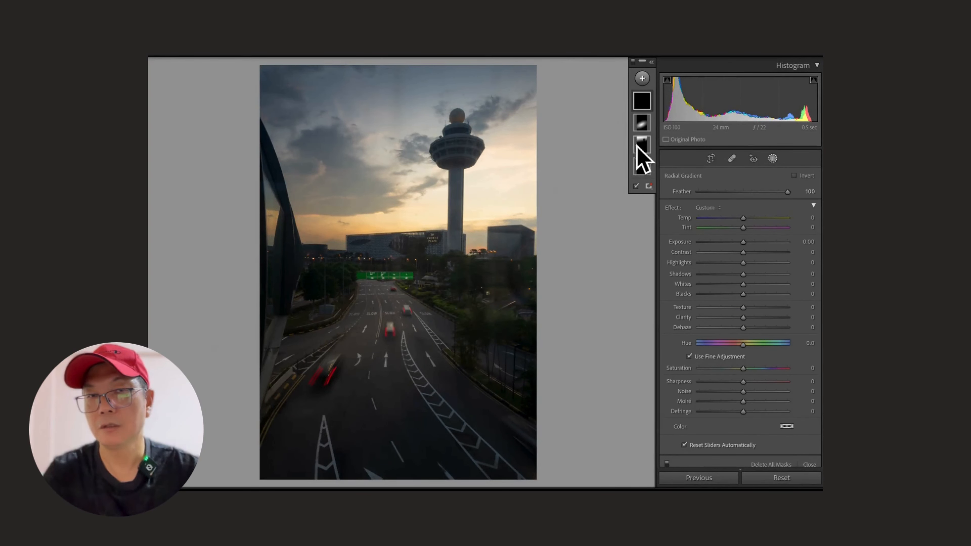
pyautogui.moveTo(249, 209); pyautogui.dragTo(434, 262)
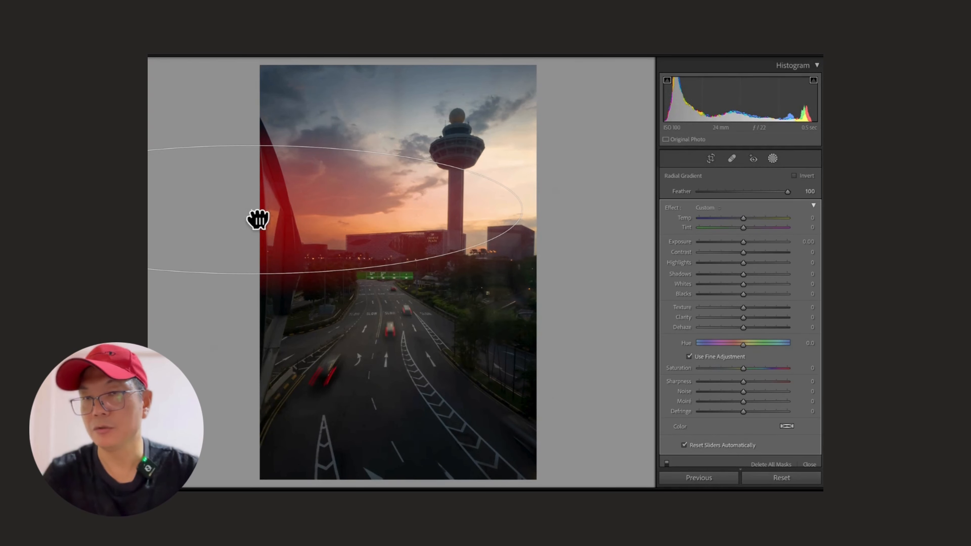
pyautogui.moveTo(256, 217); pyautogui.dragTo(380, 260)
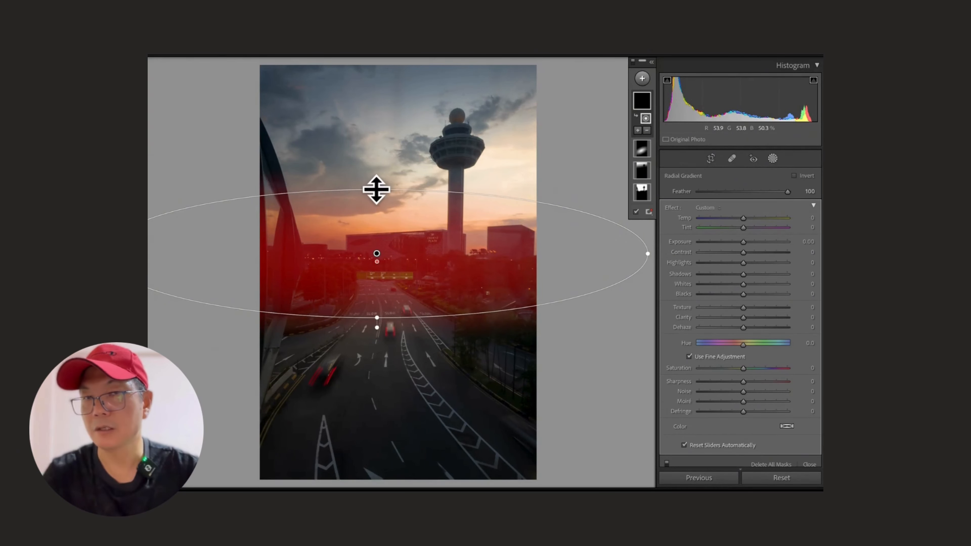
pyautogui.moveTo(375, 190); pyautogui.dragTo(377, 175)
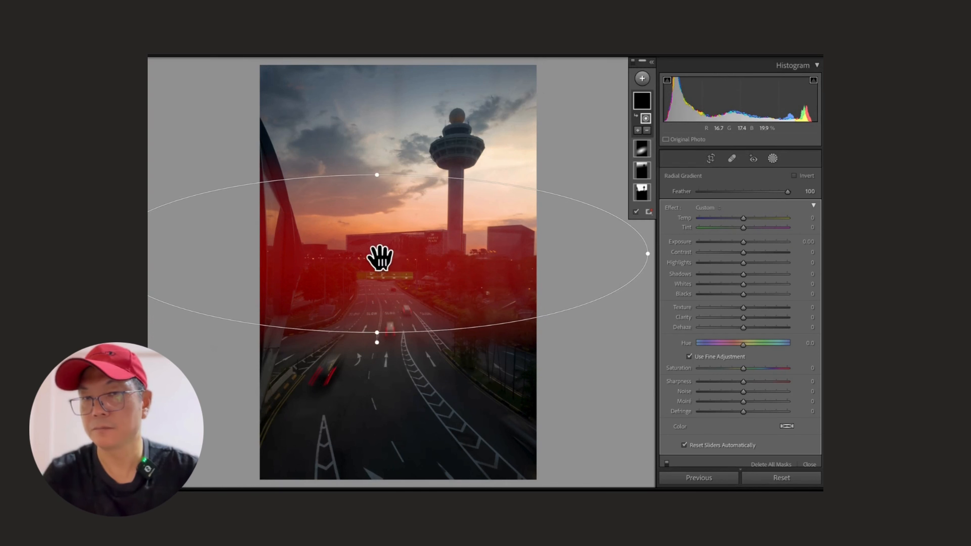
pyautogui.moveTo(379, 261); pyautogui.dragTo(383, 286)
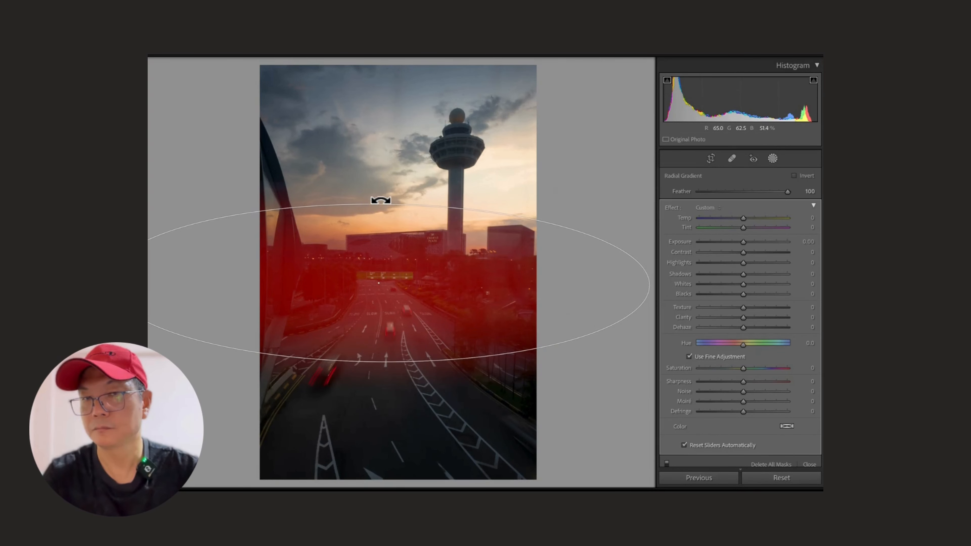
pyautogui.moveTo(381, 200); pyautogui.dragTo(379, 192)
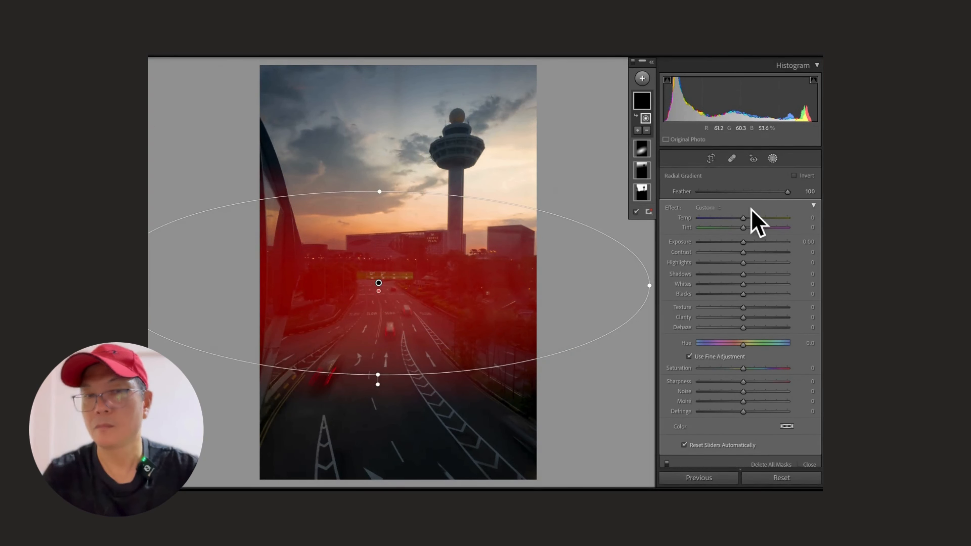
# Set the wide radial gradient mask to Temp 20 and Tint 14, and increase its height up to the control tower's top
pyautogui.moveTo(745, 218)
pyautogui.mouseDown()
pyautogui.moveTo(767, 220)
pyautogui.moveTo(753, 219)
pyautogui.mouseUp()
pyautogui.press('o')
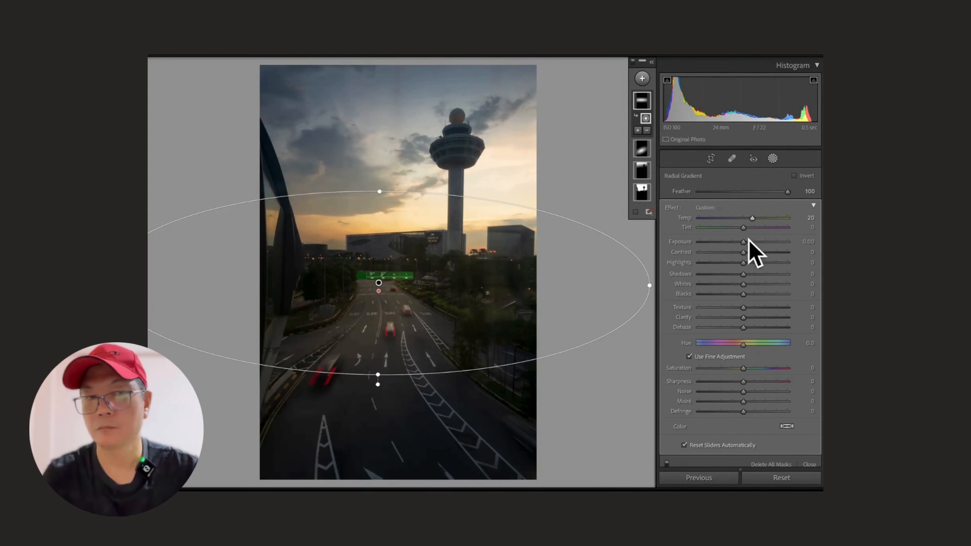
pyautogui.moveTo(744, 227); pyautogui.dragTo(749, 228)
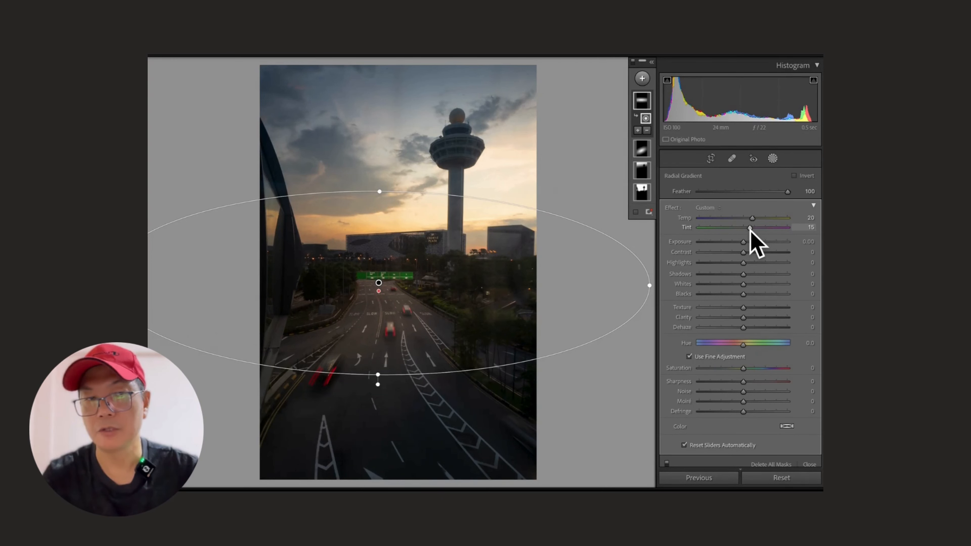
pyautogui.moveTo(380, 191); pyautogui.dragTo(377, 145)
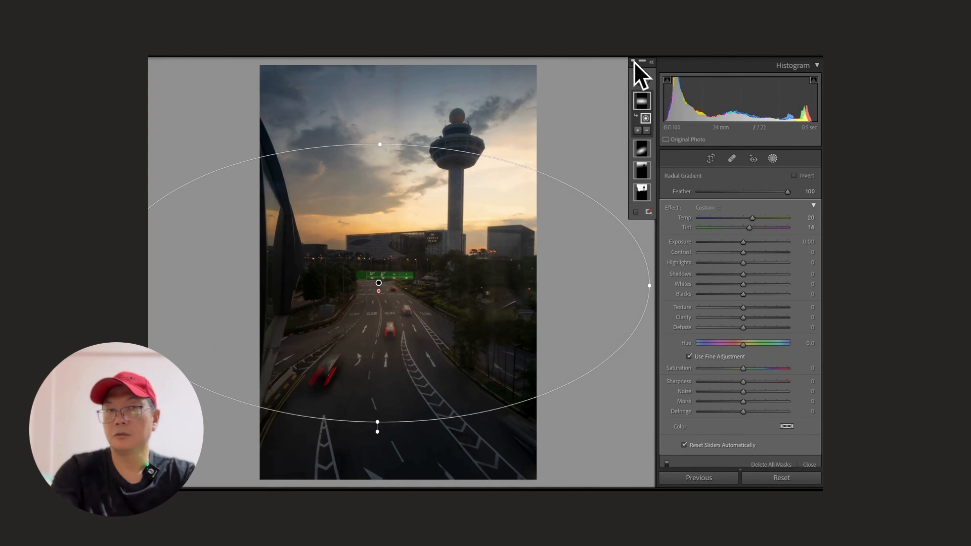
pyautogui.press('Delete')
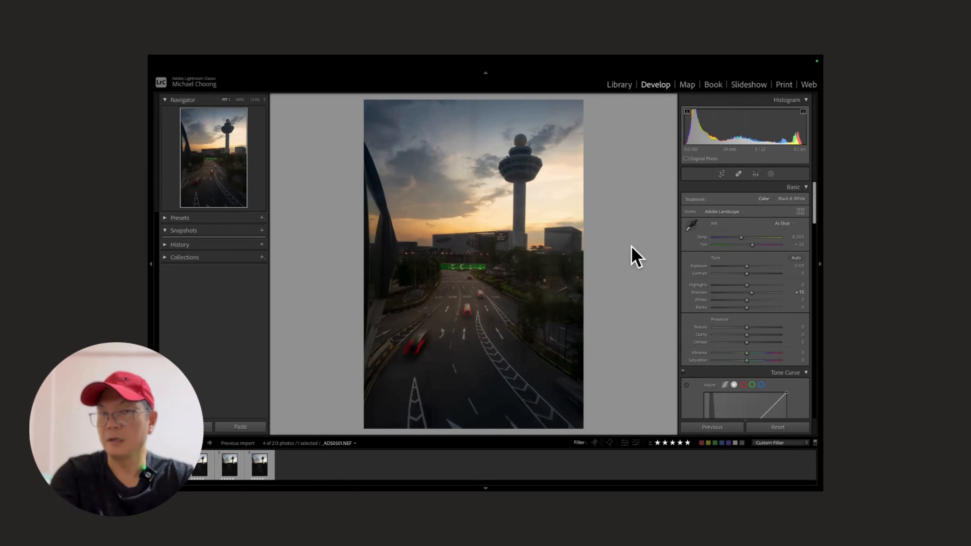
# Add a tall radial gradient mask beside the road and centre it over the dark trees below the control tower
pyautogui.click(771, 175)
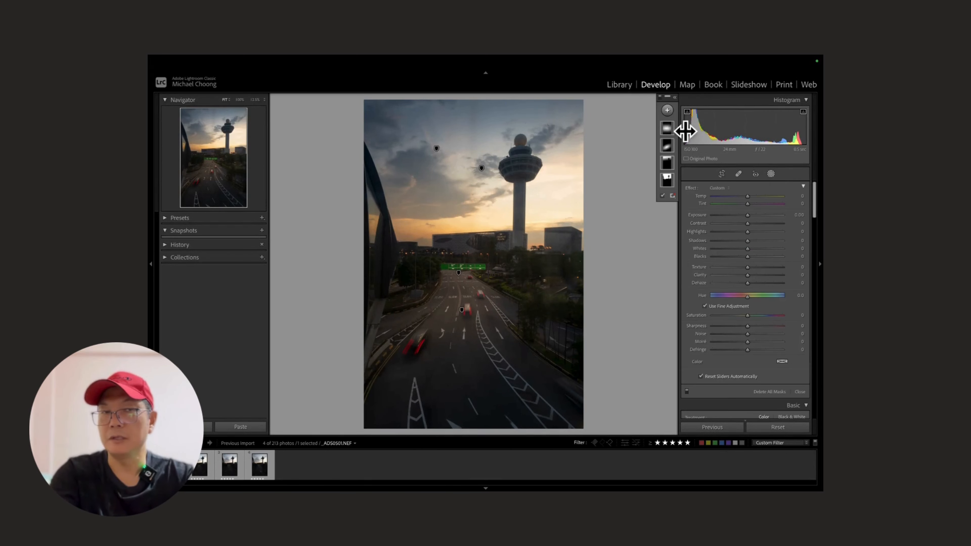
pyautogui.click(667, 111)
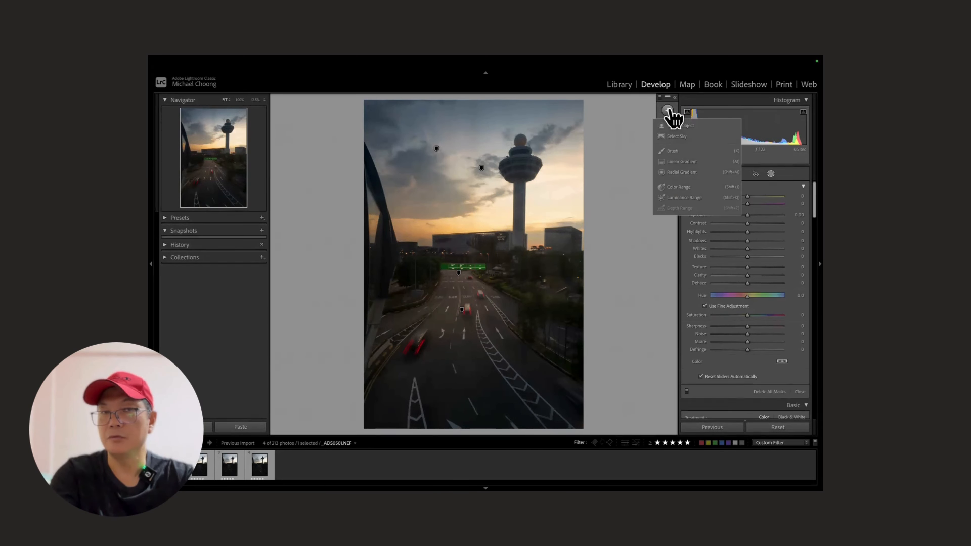
pyautogui.click(671, 173)
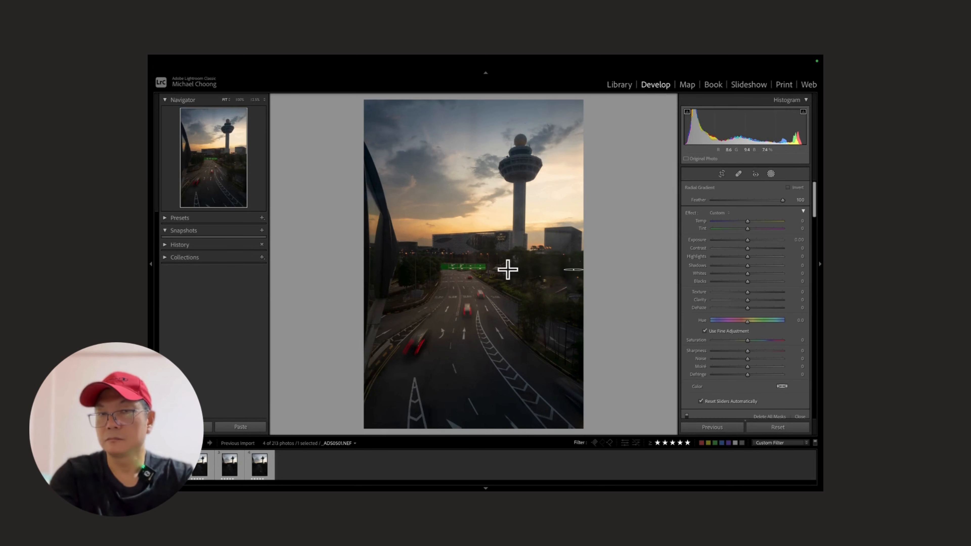
pyautogui.moveTo(507, 269); pyautogui.dragTo(505, 358)
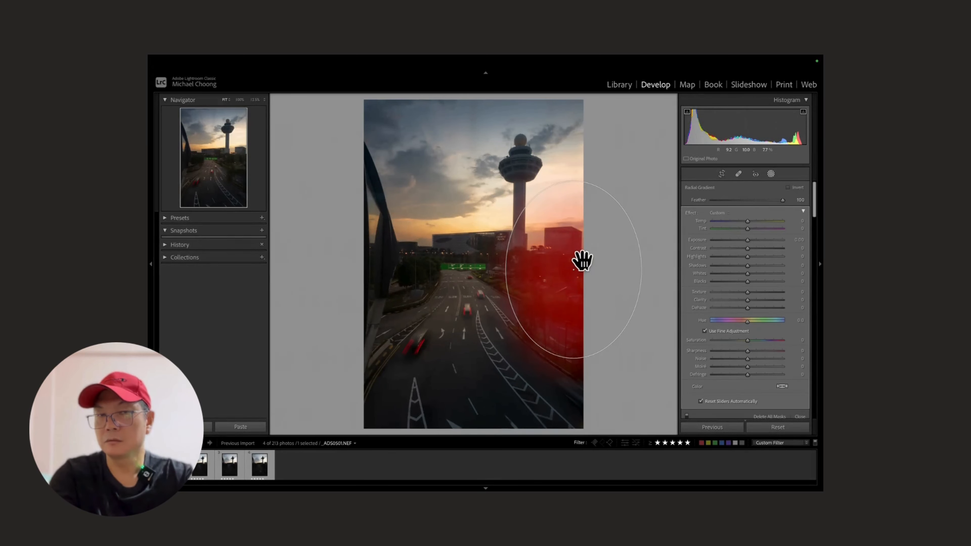
pyautogui.moveTo(581, 262); pyautogui.dragTo(562, 282)
# Try the tree mask's Shadows at 100 and at -14
pyautogui.click(776, 265)
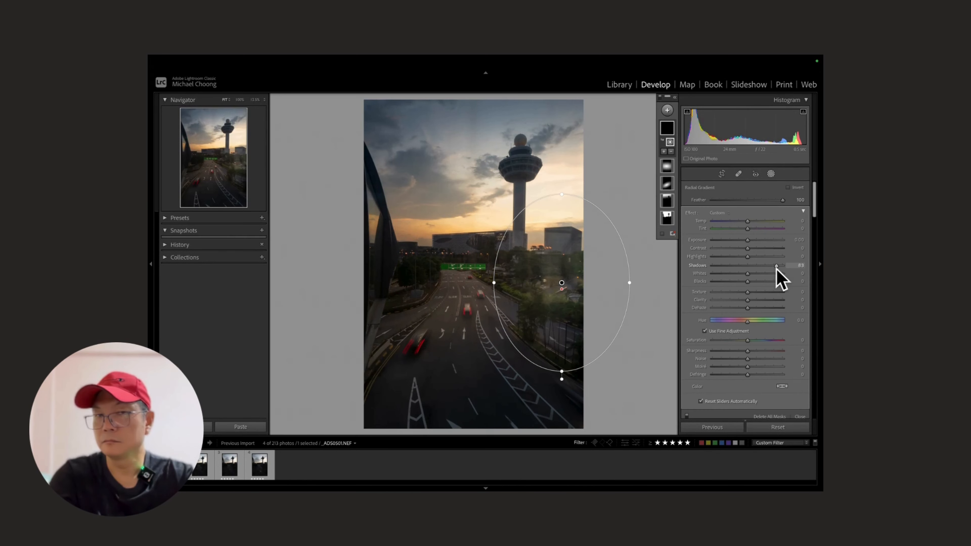
pyautogui.moveTo(776, 266)
pyautogui.mouseDown()
pyautogui.moveTo(751, 266)
pyautogui.moveTo(790, 269)
pyautogui.mouseUp()
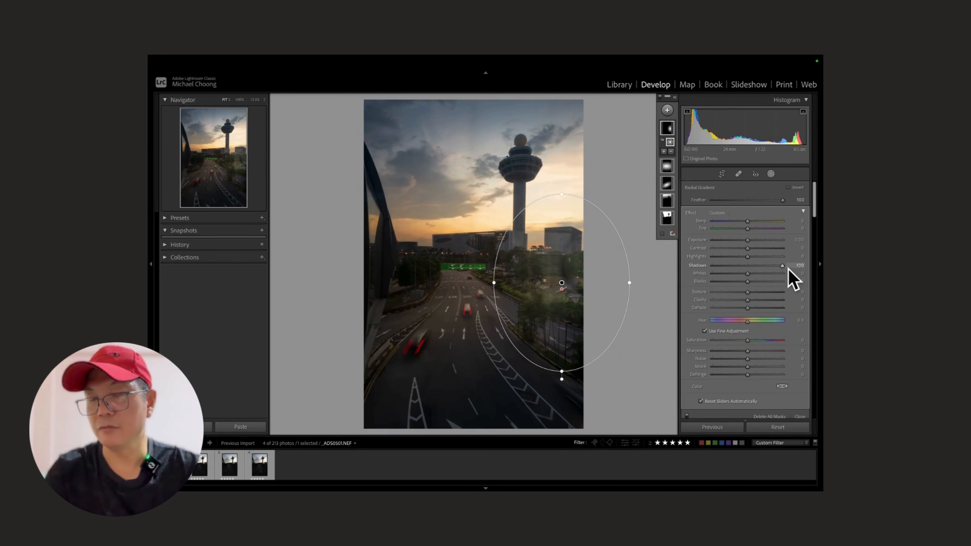
pyautogui.moveTo(789, 267); pyautogui.dragTo(743, 266)
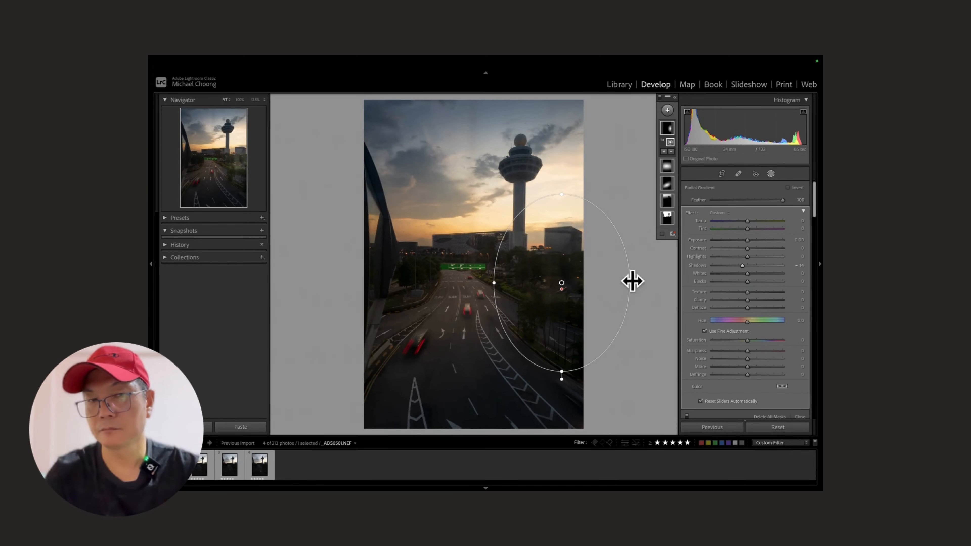
# Shrink the tree mask's radial gradient to a small ellipse over the roadside trees and raise its Shadows to 31
pyautogui.click(629, 281)
pyautogui.moveTo(630, 282); pyautogui.dragTo(583, 282)
pyautogui.moveTo(563, 371); pyautogui.dragTo(520, 330)
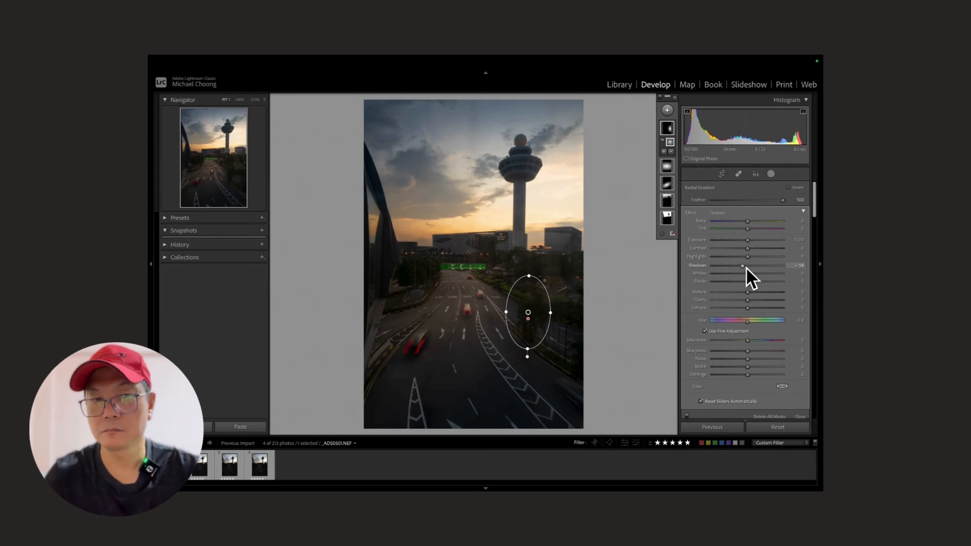
pyautogui.click(760, 266)
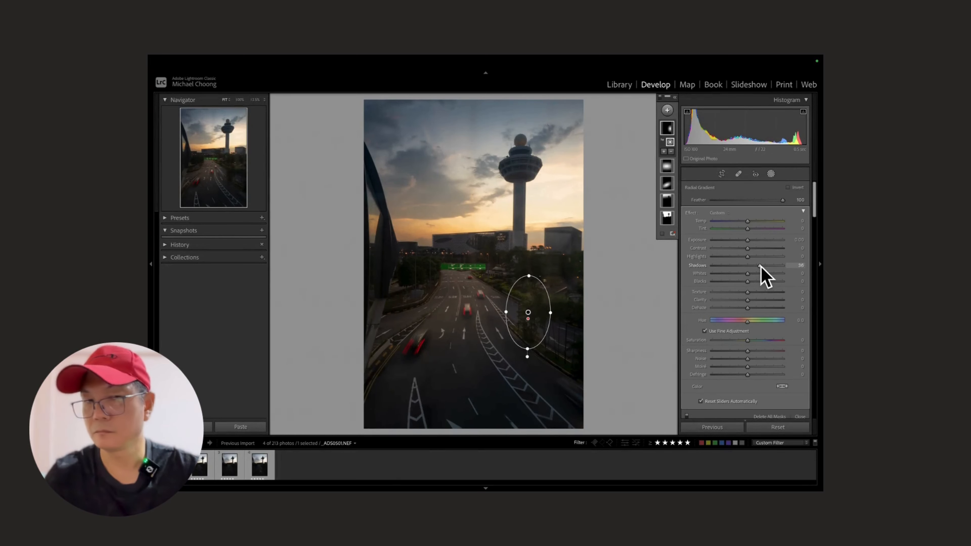
# Duplicate the tree mask's radial gradient, move the copy over the trees at the control tower's foot and shrink it to a near circle
pyautogui.rightClick(528, 312)
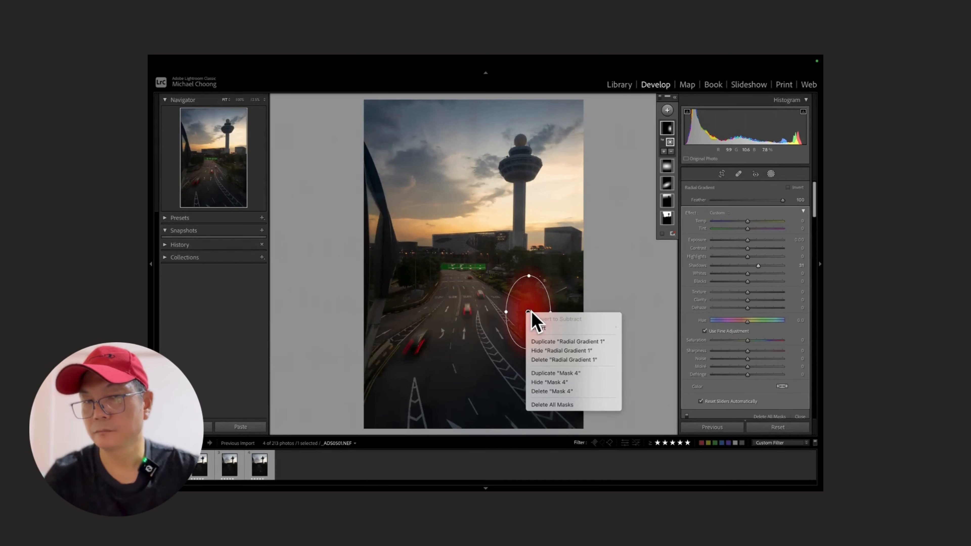
pyautogui.click(526, 314)
pyautogui.rightClick(531, 320)
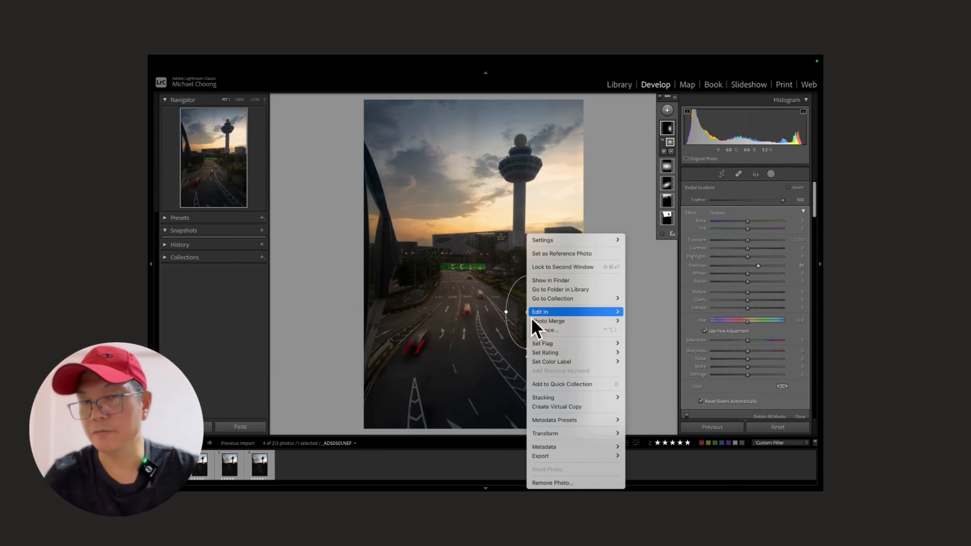
pyautogui.click(526, 312)
pyautogui.rightClick(531, 313)
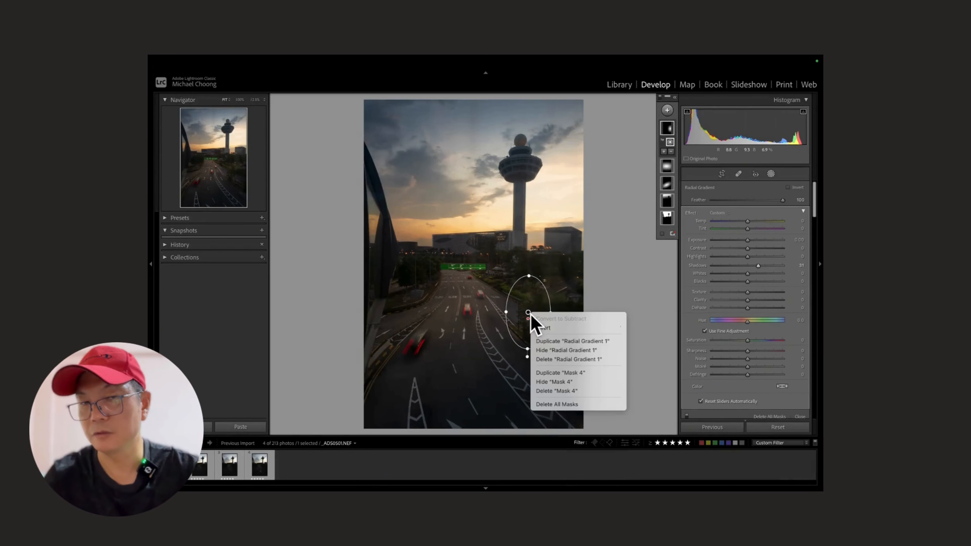
pyautogui.click(556, 347)
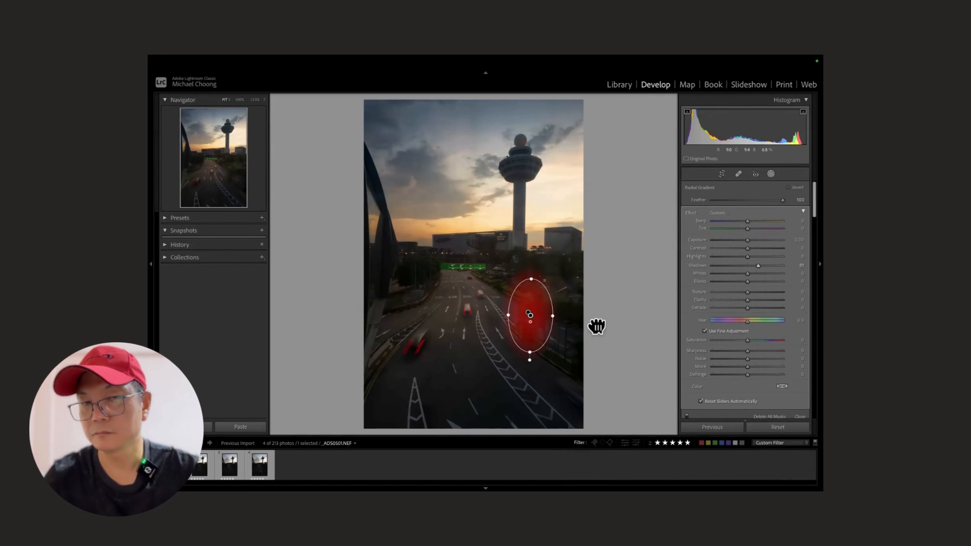
pyautogui.moveTo(516, 320); pyautogui.dragTo(510, 291)
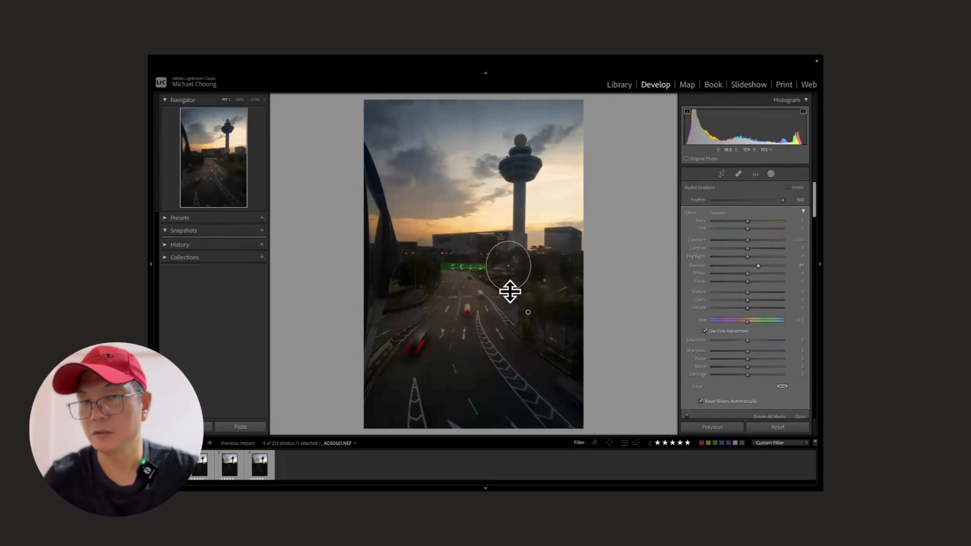
# Duplicate the near-circular gradient, place the copy over the trees across the road, and raise the mask's Exposure slightly
pyautogui.rightClick(508, 265)
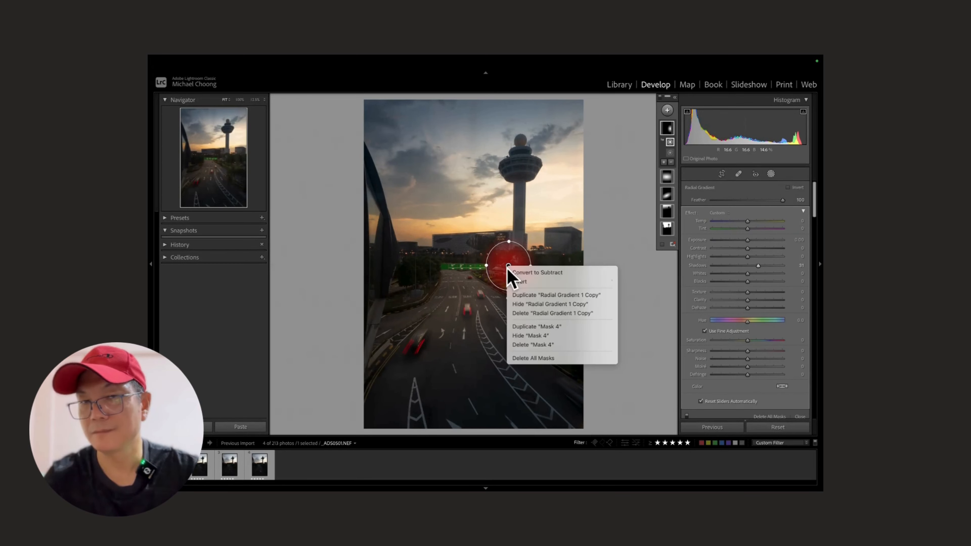
pyautogui.click(543, 292)
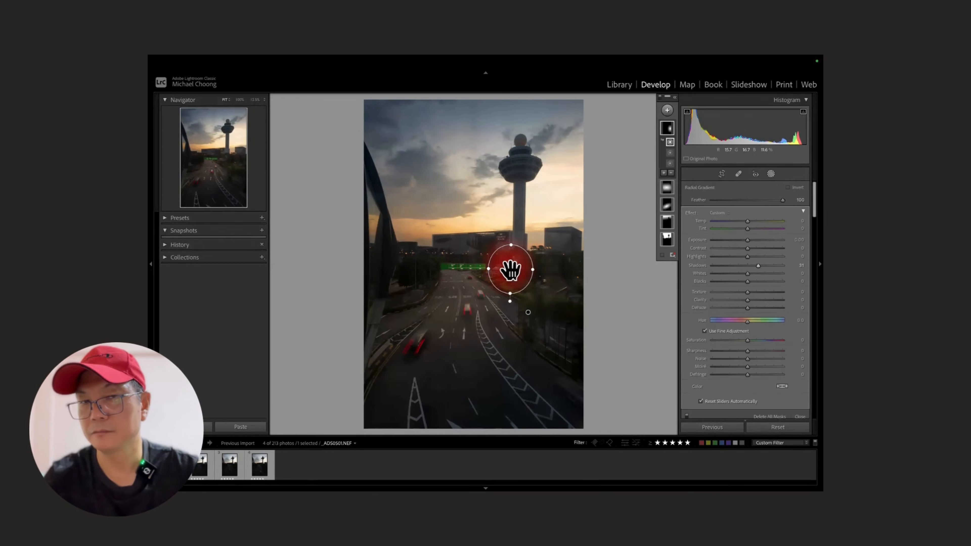
pyautogui.moveTo(509, 269); pyautogui.dragTo(425, 275)
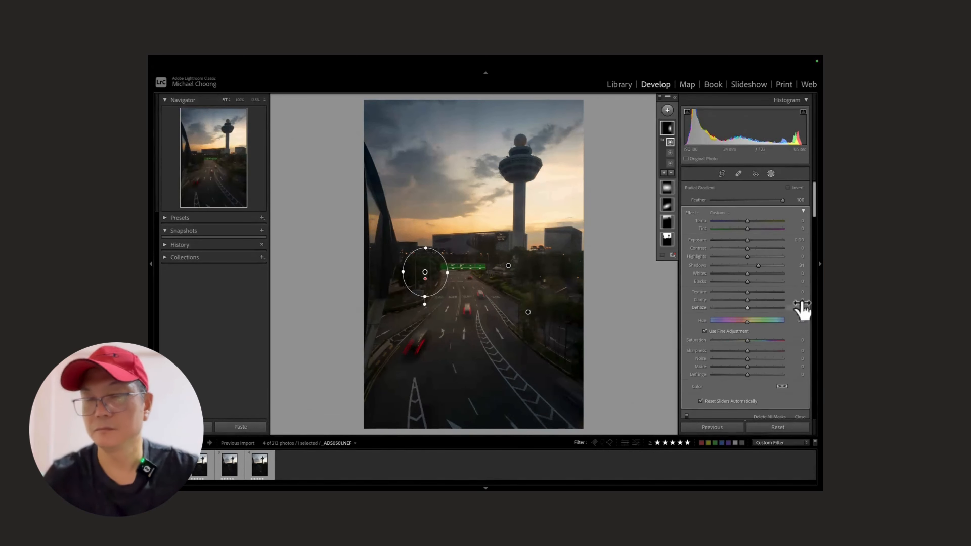
pyautogui.moveTo(751, 243)
pyautogui.mouseDown()
pyautogui.moveTo(773, 252)
pyautogui.moveTo(751, 242)
pyautogui.mouseUp()
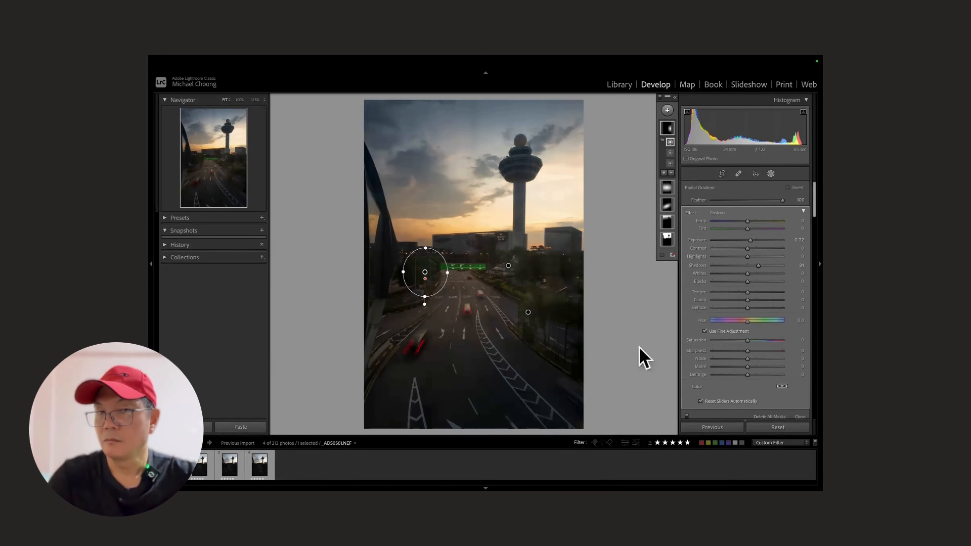
# Compare the photo before and after the edits with the masks closed and reopened, and leave masking
pyautogui.click(770, 174)
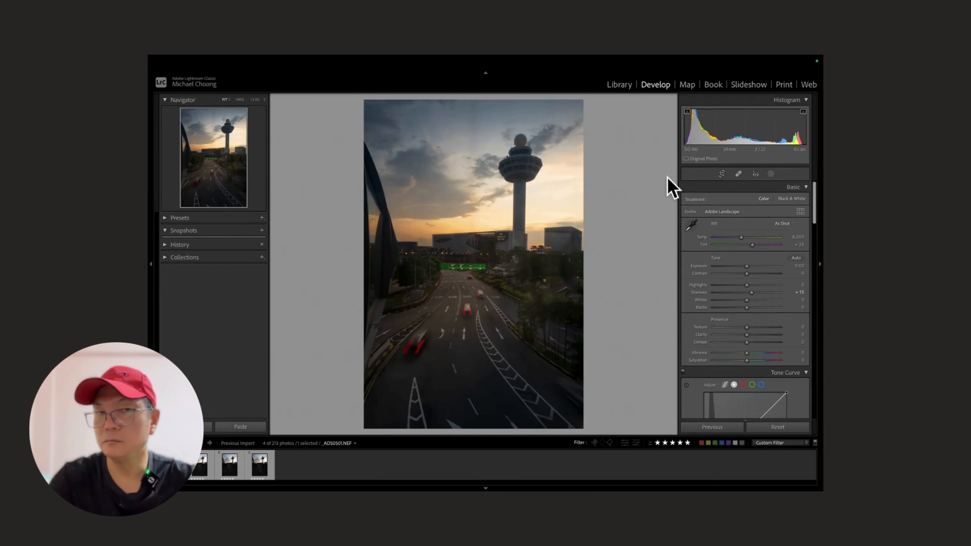
pyautogui.click(771, 174)
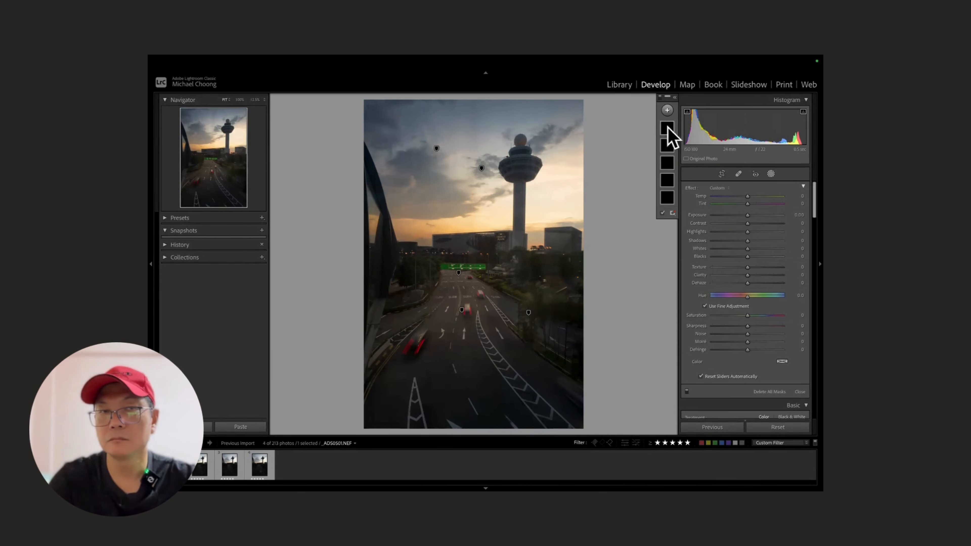
pyautogui.press('\\')
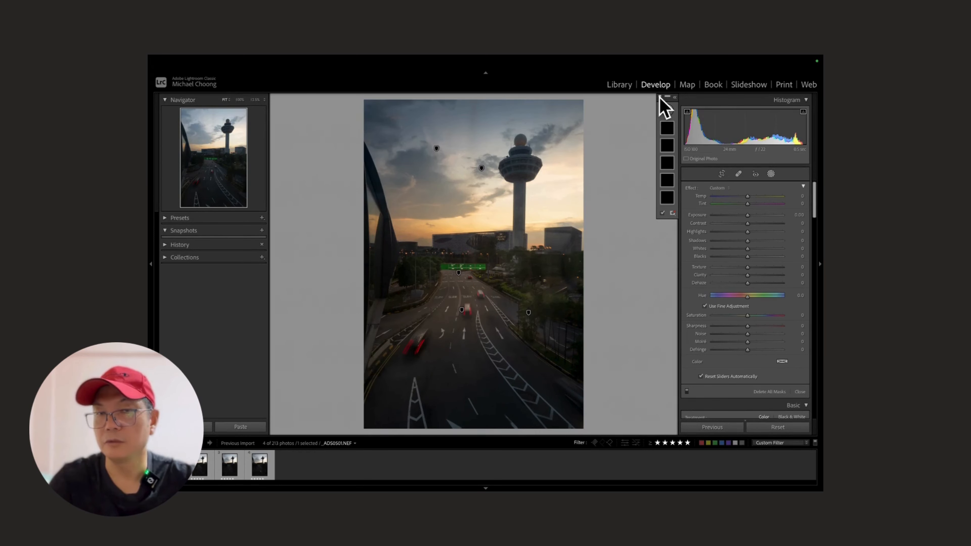
pyautogui.click(770, 174)
# Shape the tone curve into an S with a shadow point at about 70/65 and a highlight point at 178/210
pyautogui.scroll(-5, 754, 367)
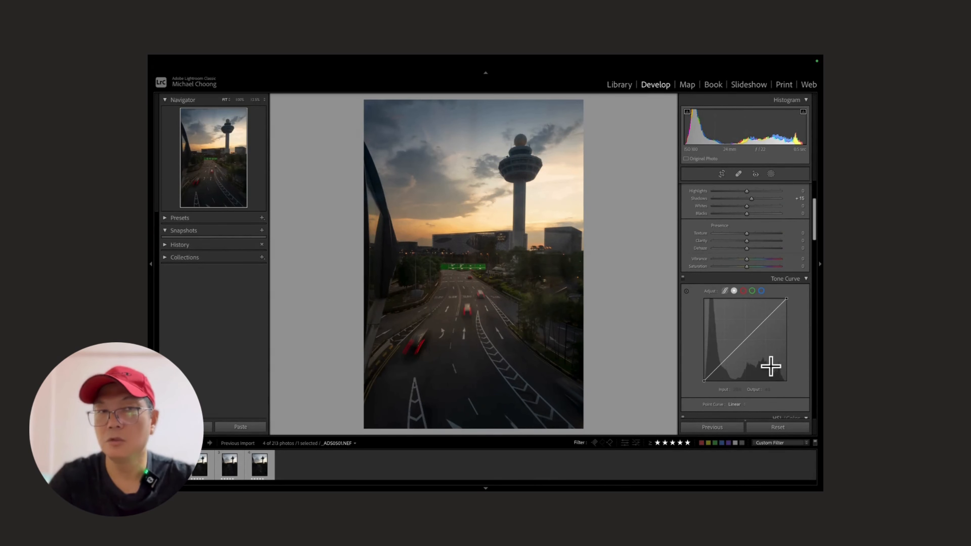
pyautogui.scroll(-2, 770, 345)
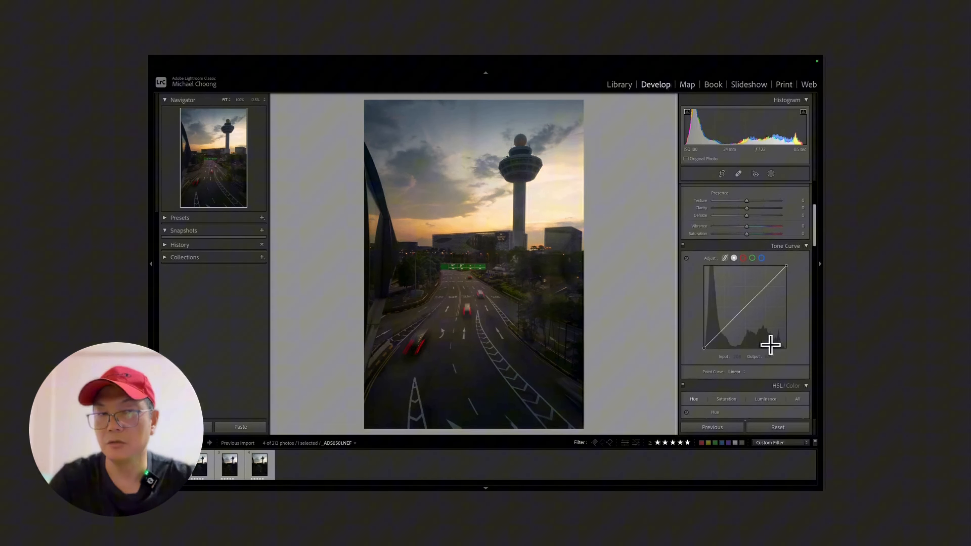
pyautogui.click(766, 286)
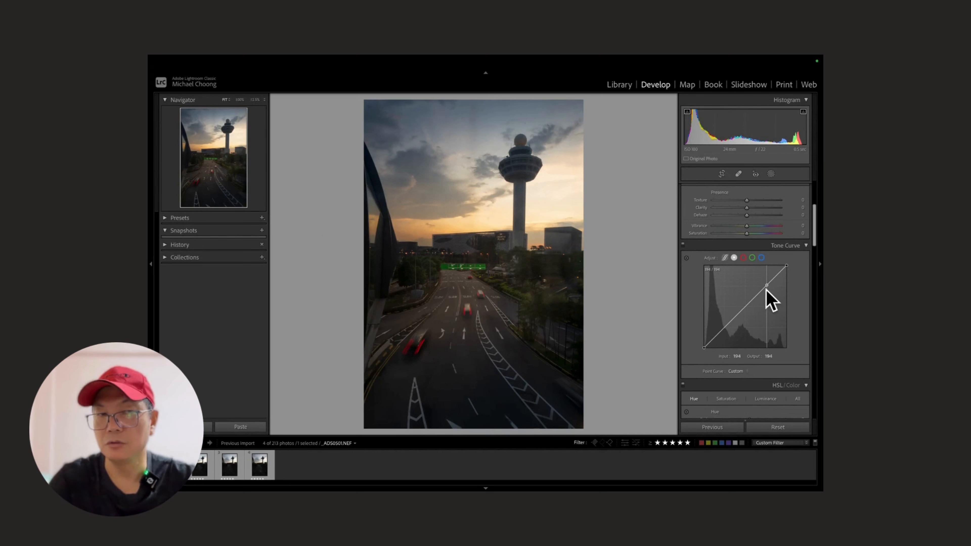
pyautogui.moveTo(766, 289); pyautogui.dragTo(760, 280)
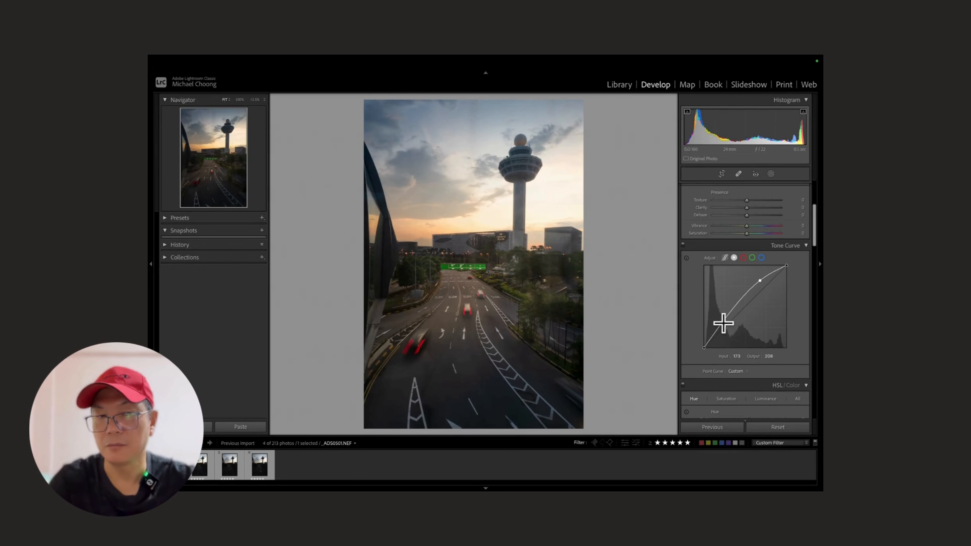
pyautogui.moveTo(723, 325)
pyautogui.mouseDown()
pyautogui.moveTo(729, 336)
pyautogui.moveTo(726, 327)
pyautogui.mouseUp()
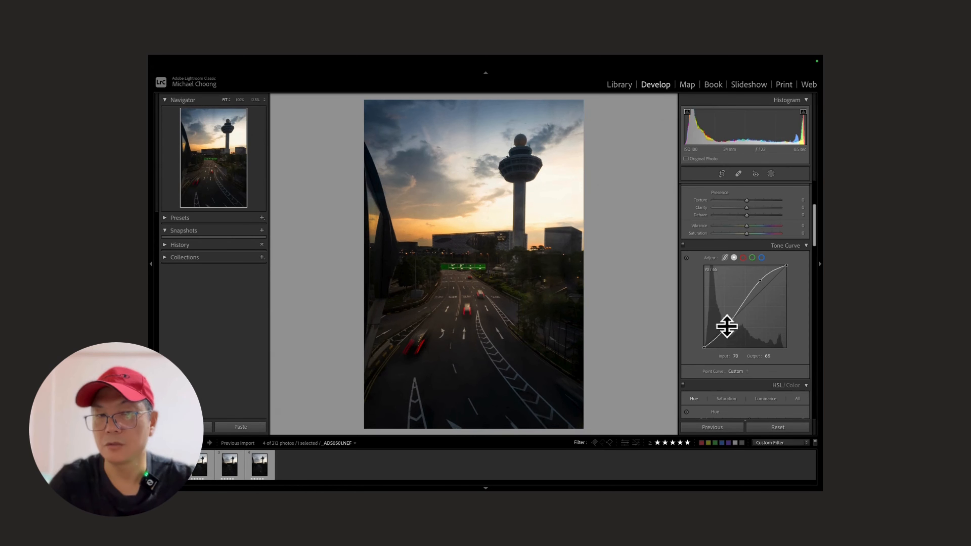
pyautogui.moveTo(760, 282); pyautogui.dragTo(762, 281)
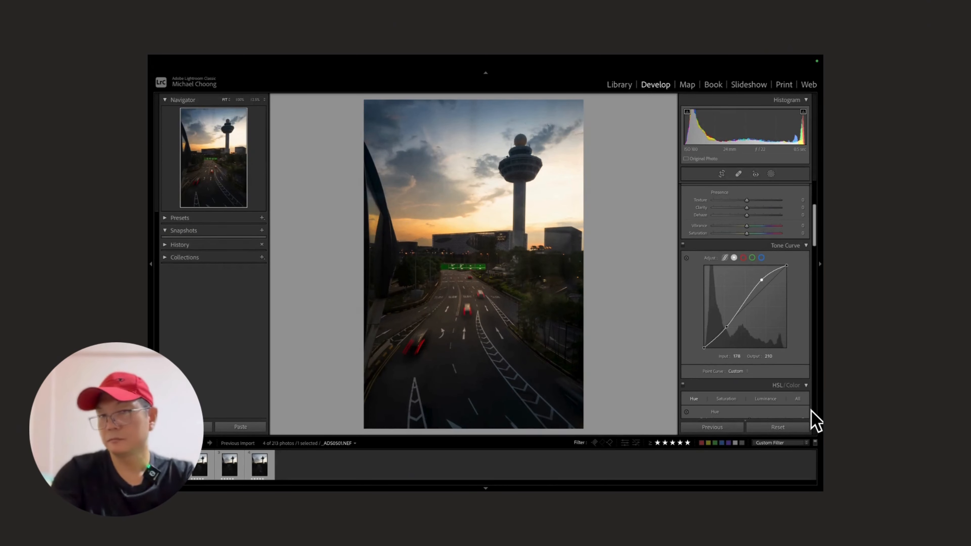
# Compare the photo with the tone curve adjustment switched off and on again
pyautogui.scroll(-1, 759, 371)
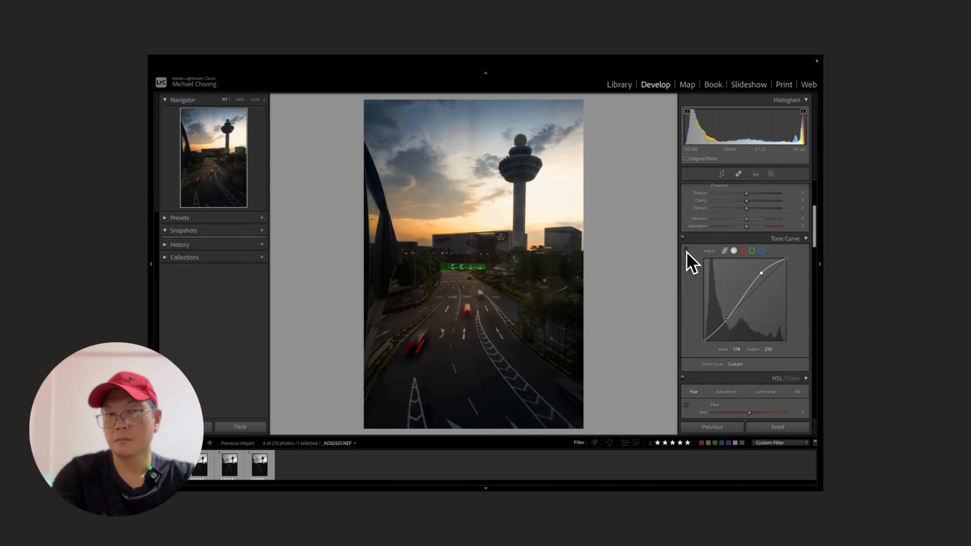
pyautogui.click(683, 237)
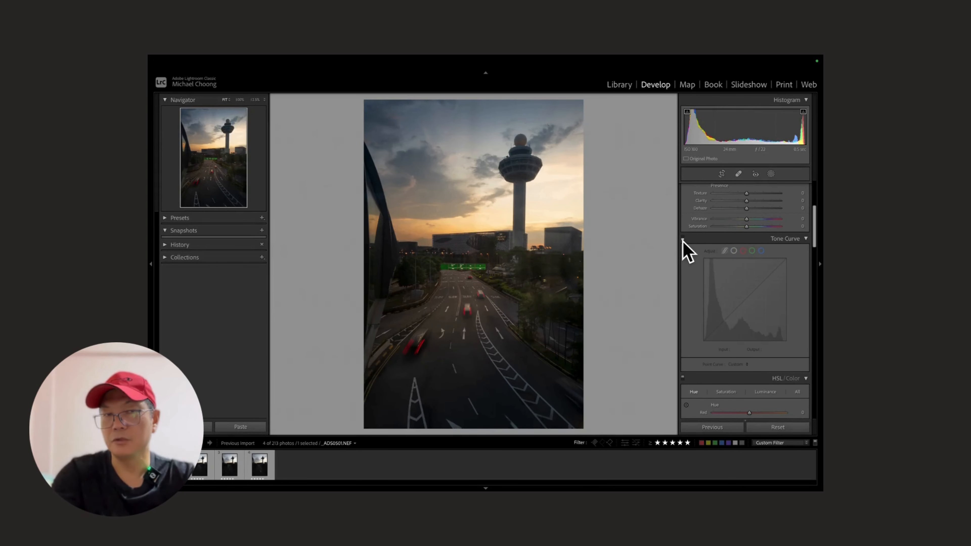
pyautogui.click(683, 237)
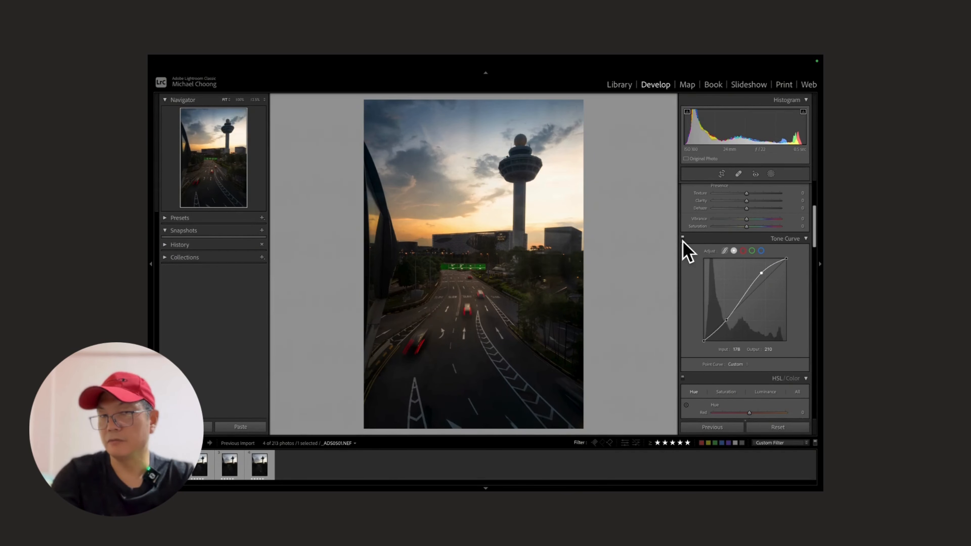
# Try orange, yellow-green, cyan and green tints on the midtones in Color Grading
pyautogui.scroll(-5, 686, 253)
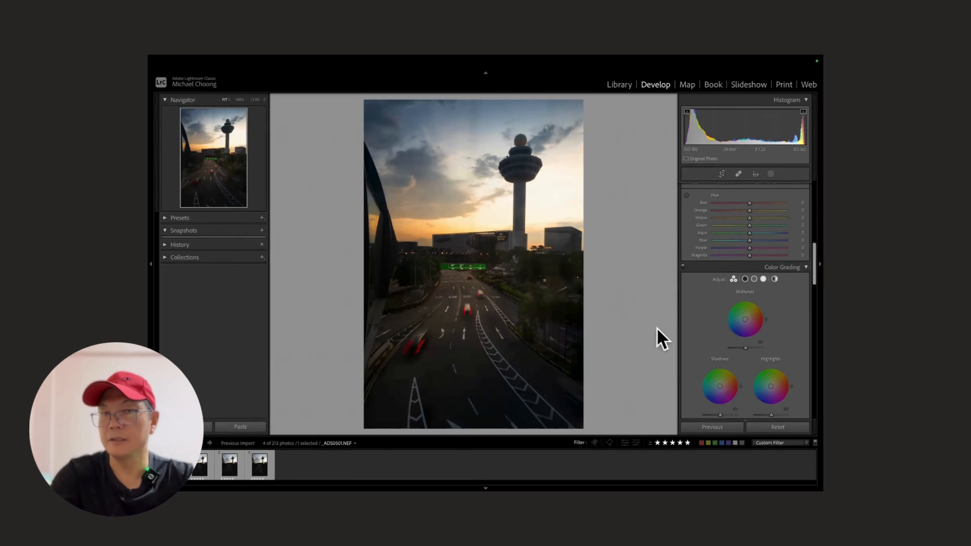
pyautogui.scroll(-3, 761, 350)
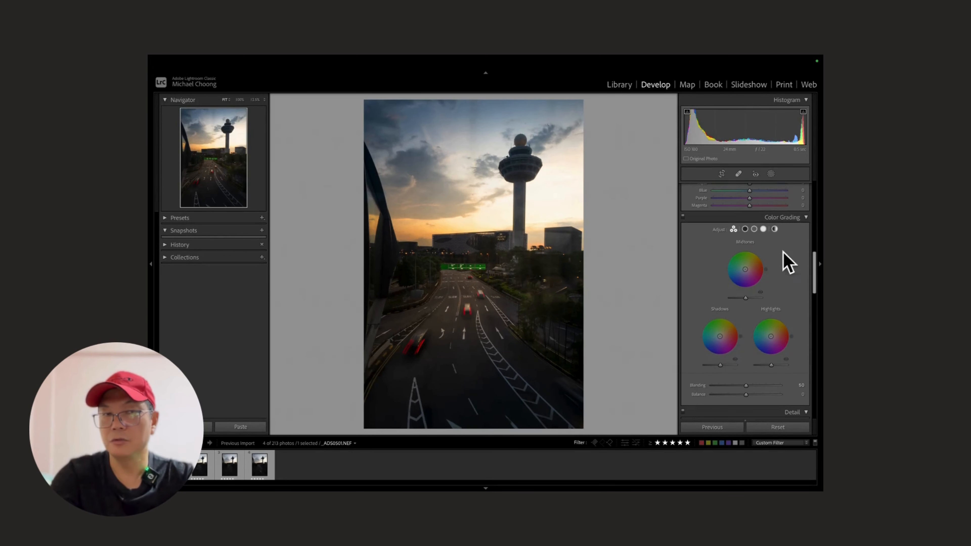
pyautogui.scroll(1, 753, 325)
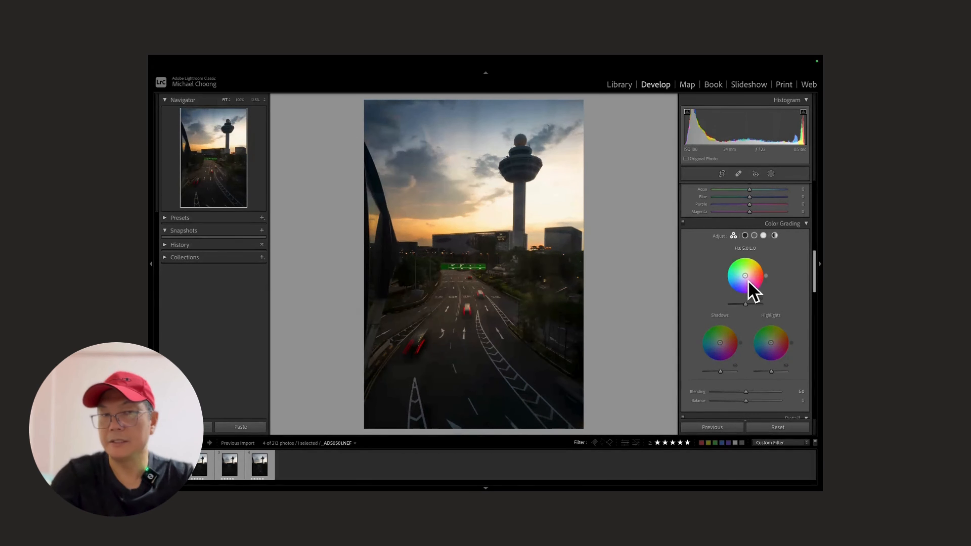
pyautogui.moveTo(746, 282); pyautogui.dragTo(745, 272)
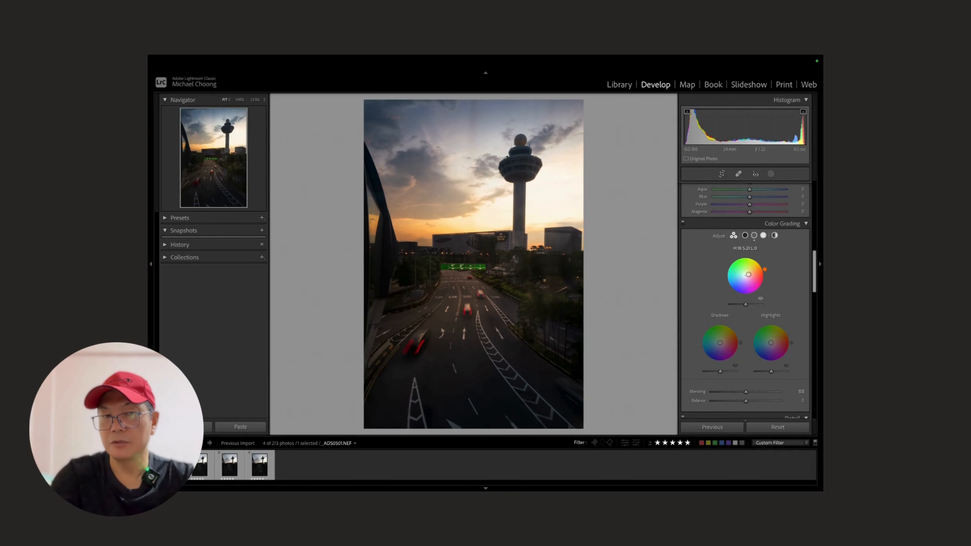
pyautogui.moveTo(764, 271); pyautogui.dragTo(765, 283)
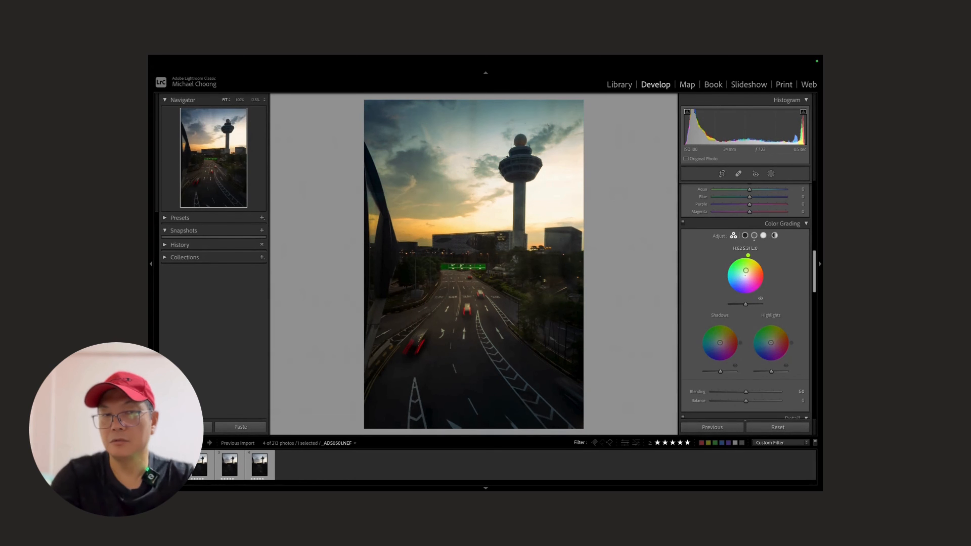
pyautogui.moveTo(740, 275); pyautogui.dragTo(747, 271)
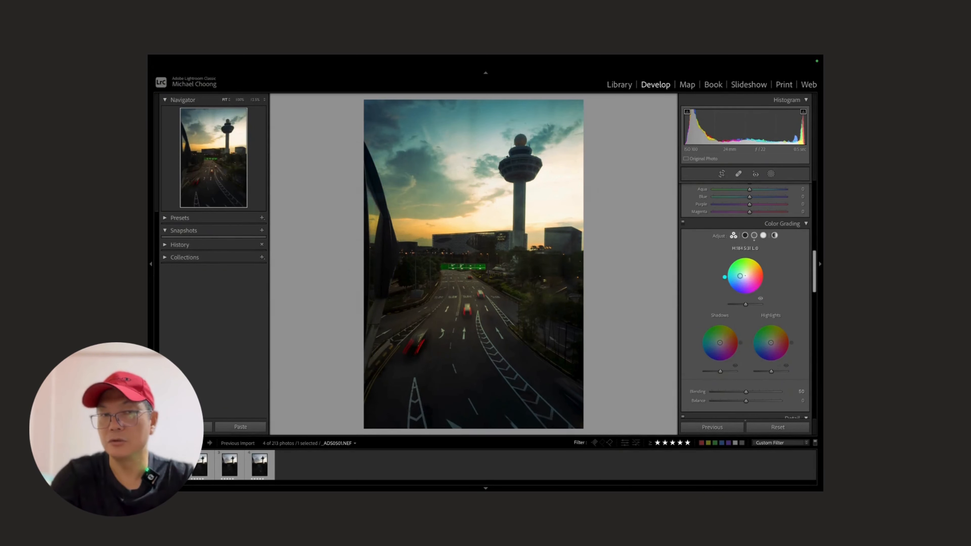
pyautogui.moveTo(741, 272); pyautogui.dragTo(742, 280)
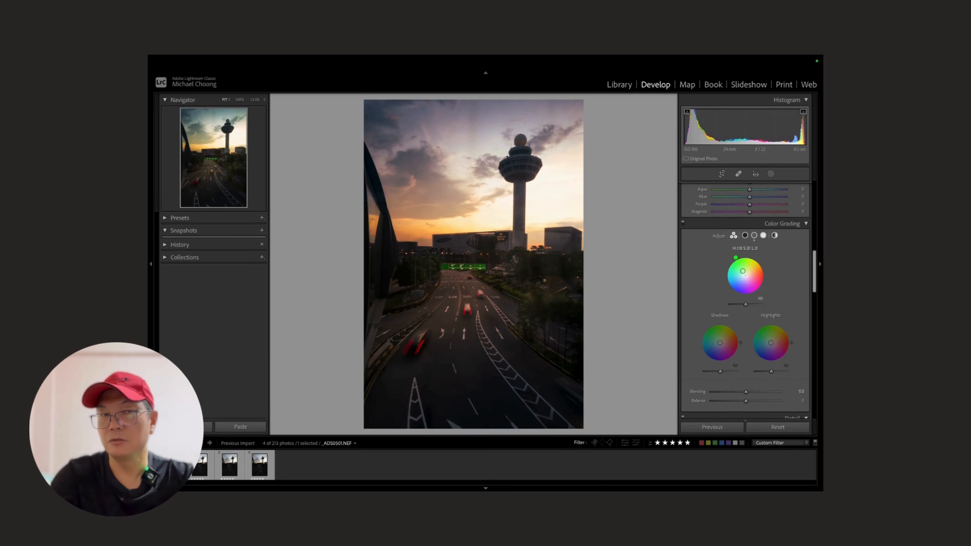
# Shift the Color Grading midtones to a pinkish-red tint with hue 345
pyautogui.moveTo(725, 281); pyautogui.dragTo(735, 294)
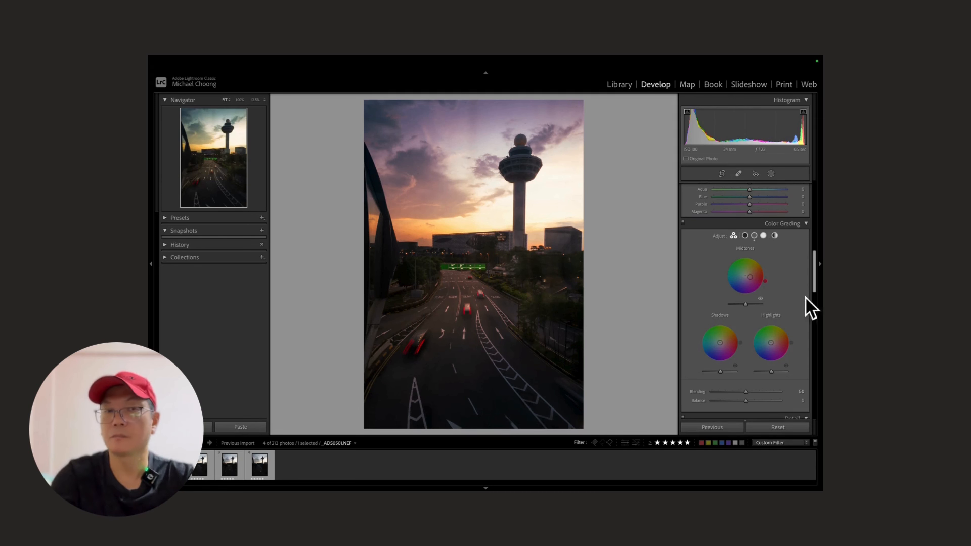
pyautogui.scroll(-3, 789, 321)
pyautogui.scroll(-4, 787, 308)
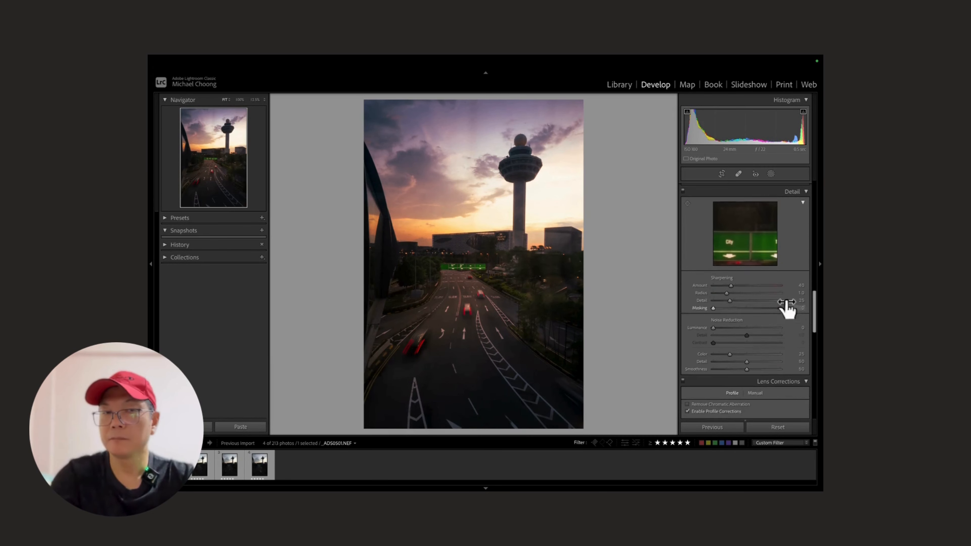
pyautogui.scroll(5, 756, 295)
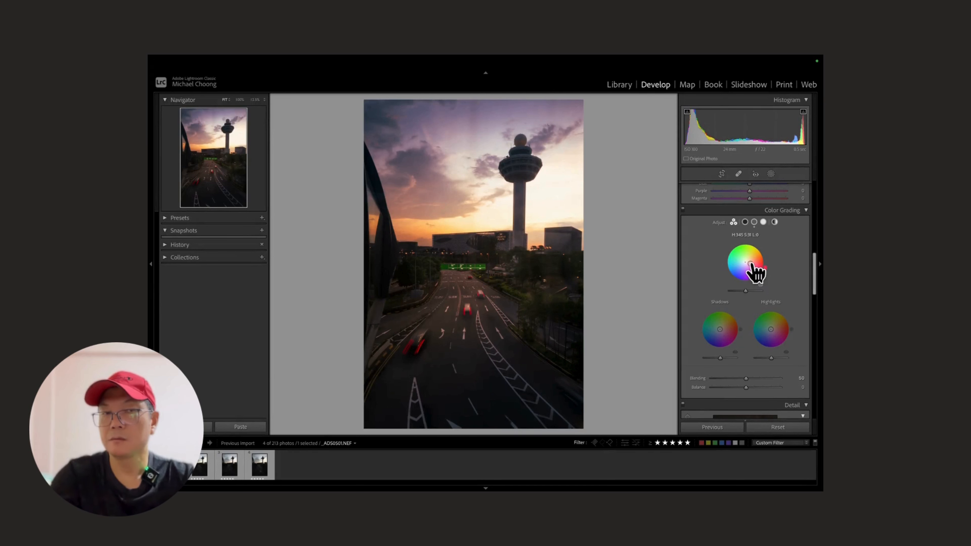
# Vary the midtones saturation between 0 and 95 at hue 345 and settle on a faint pinkish-red tint
pyautogui.moveTo(750, 263); pyautogui.dragTo(746, 263)
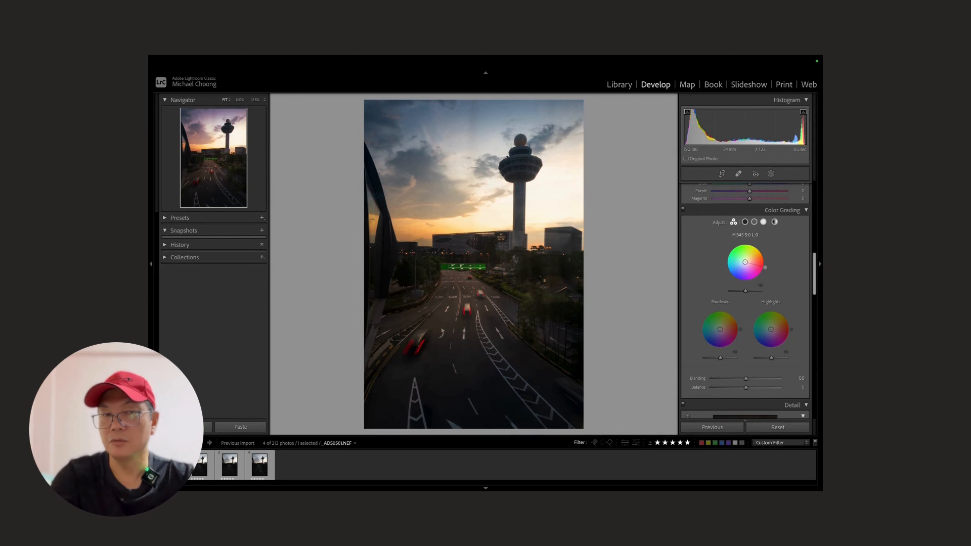
pyautogui.moveTo(749, 263); pyautogui.dragTo(750, 264)
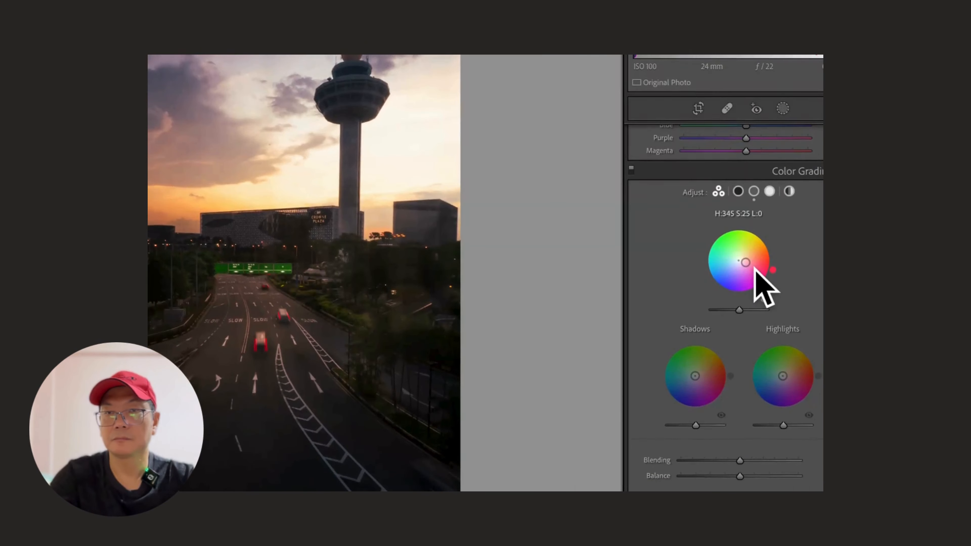
pyautogui.moveTo(752, 270)
pyautogui.mouseDown()
pyautogui.moveTo(748, 262)
pyautogui.moveTo(762, 267)
pyautogui.mouseUp()
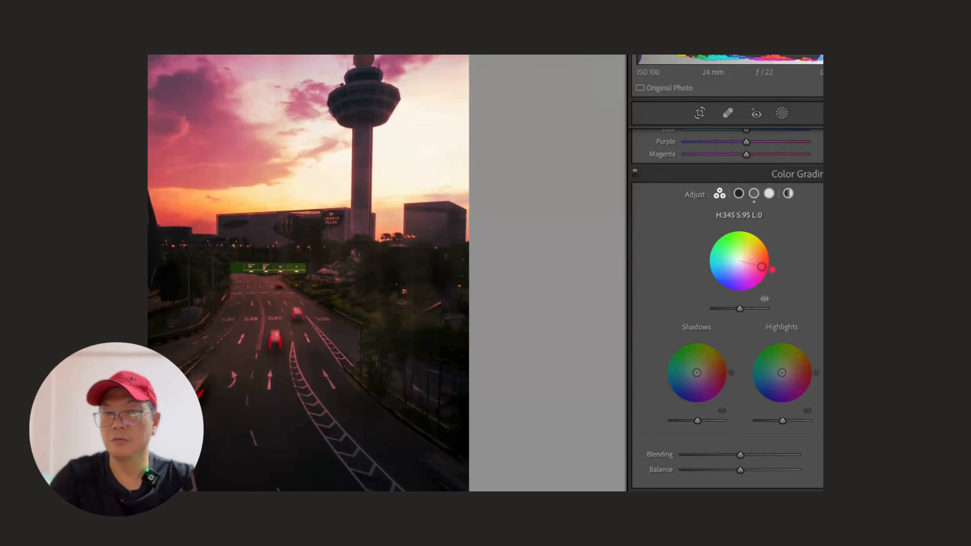
pyautogui.moveTo(754, 264); pyautogui.dragTo(743, 262)
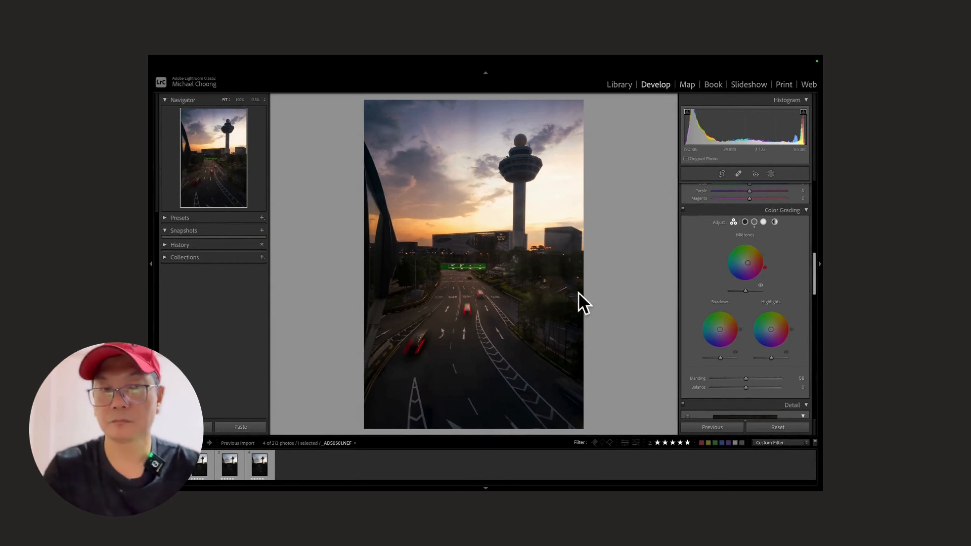
# Add a radial gradient mask with feather 100 as a wide ellipse over the buildings and horizon on the photo's left side
pyautogui.scroll(15, 729, 326)
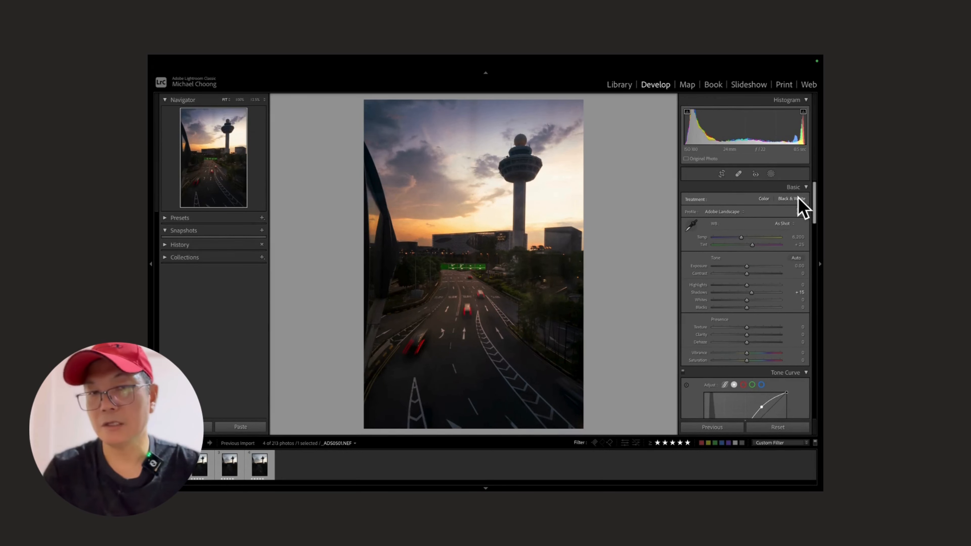
pyautogui.click(771, 174)
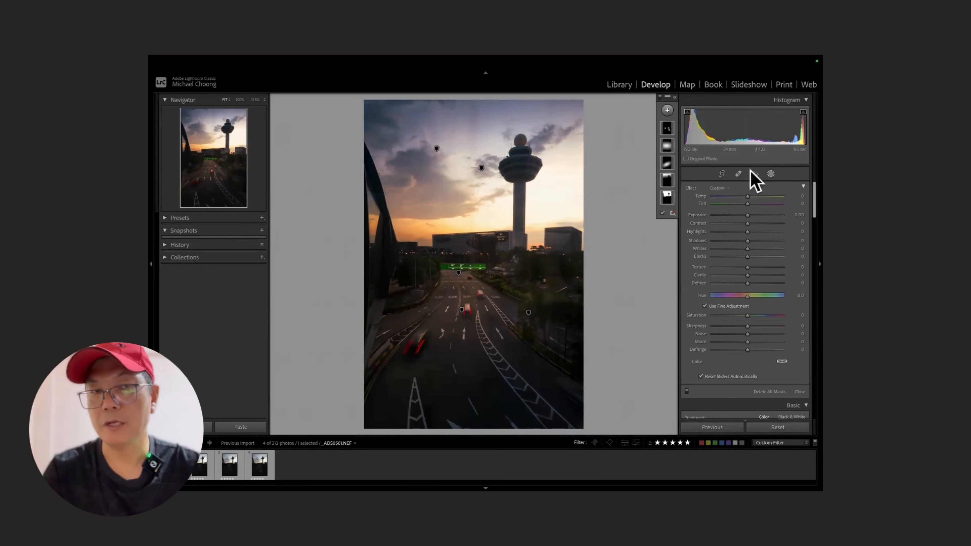
pyautogui.click(667, 111)
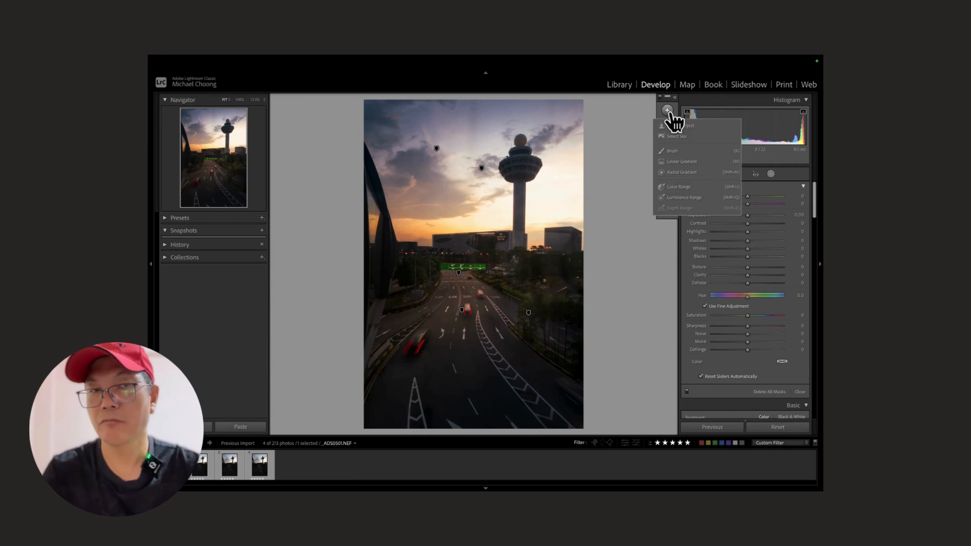
pyautogui.click(680, 172)
pyautogui.moveTo(422, 195); pyautogui.dragTo(430, 245)
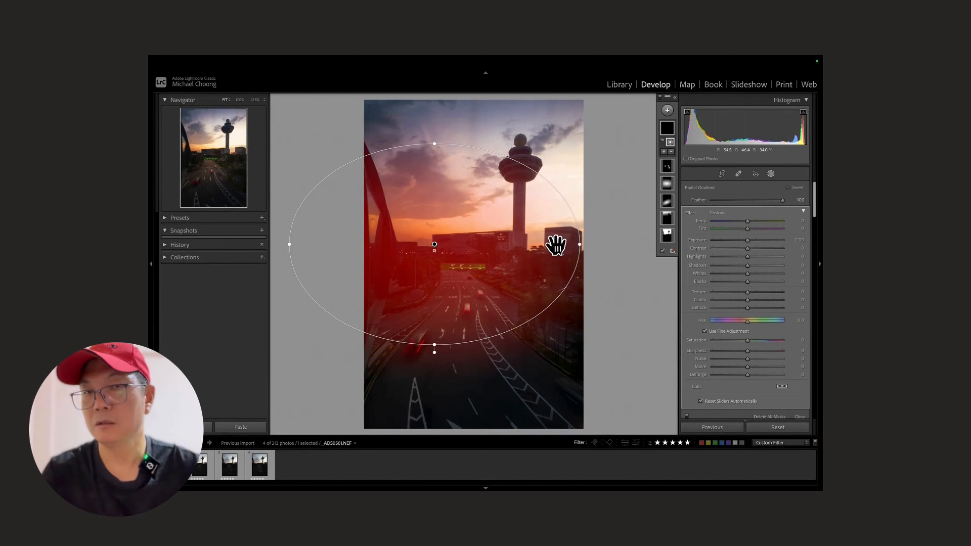
pyautogui.moveTo(576, 246)
pyautogui.mouseDown()
pyautogui.moveTo(555, 245)
pyautogui.moveTo(566, 243)
pyautogui.mouseUp()
pyautogui.moveTo(435, 245)
pyautogui.mouseDown()
pyautogui.moveTo(439, 254)
pyautogui.moveTo(428, 235)
pyautogui.mouseUp()
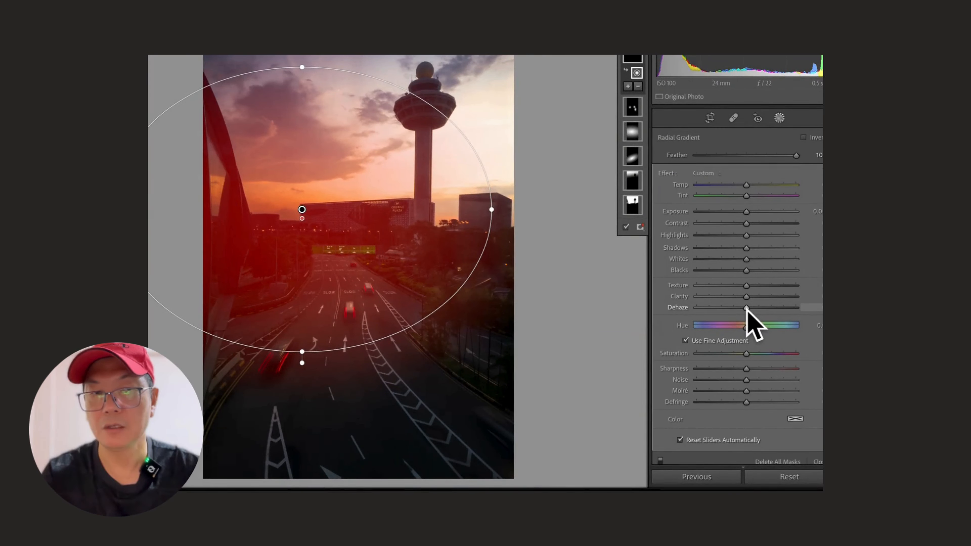
# Set the radial mask's Dehaze to -24 and shift the ellipse down and left over the trees beside the road
pyautogui.press('o')
pyautogui.moveTo(747, 308)
pyautogui.mouseDown()
pyautogui.moveTo(710, 309)
pyautogui.moveTo(728, 309)
pyautogui.mouseUp()
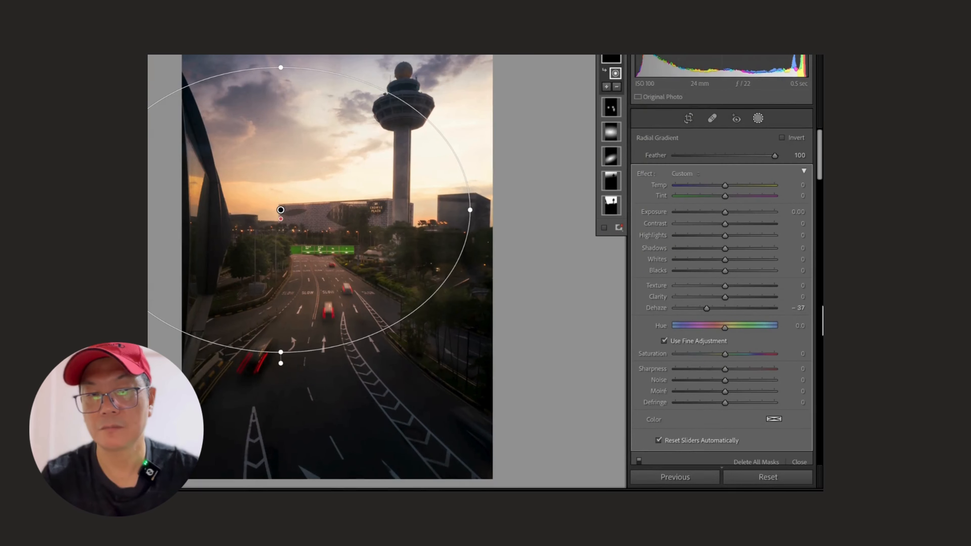
pyautogui.moveTo(706, 308); pyautogui.dragTo(712, 309)
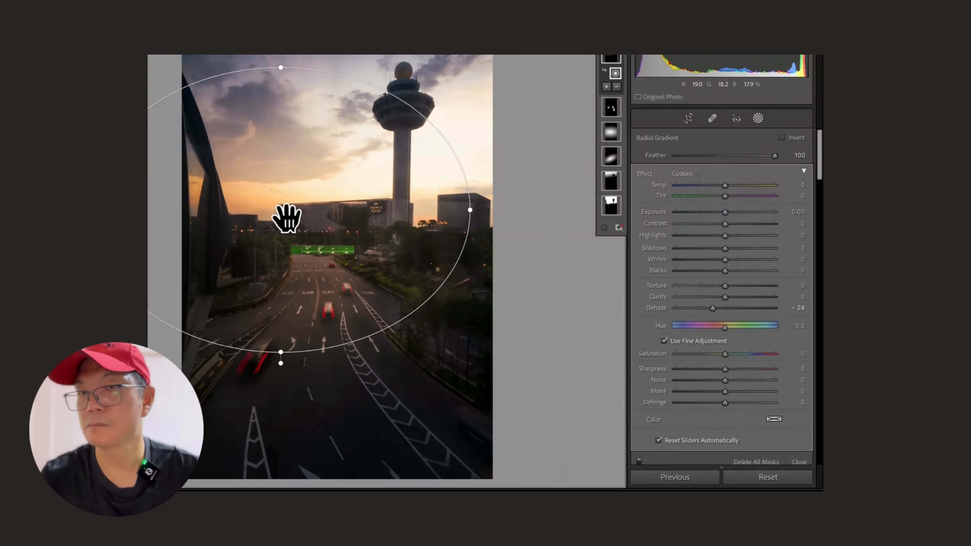
pyautogui.moveTo(282, 214); pyautogui.dragTo(263, 259)
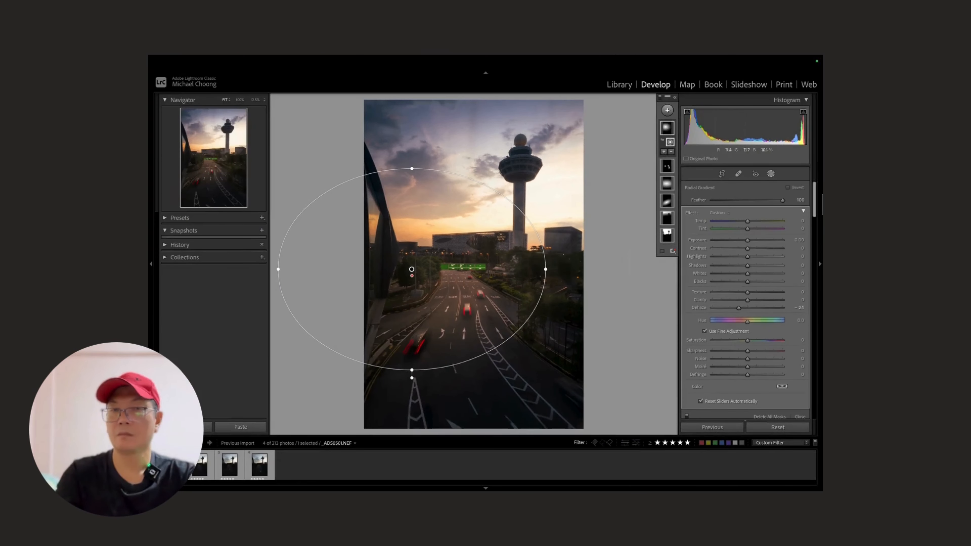
pyautogui.click(665, 97)
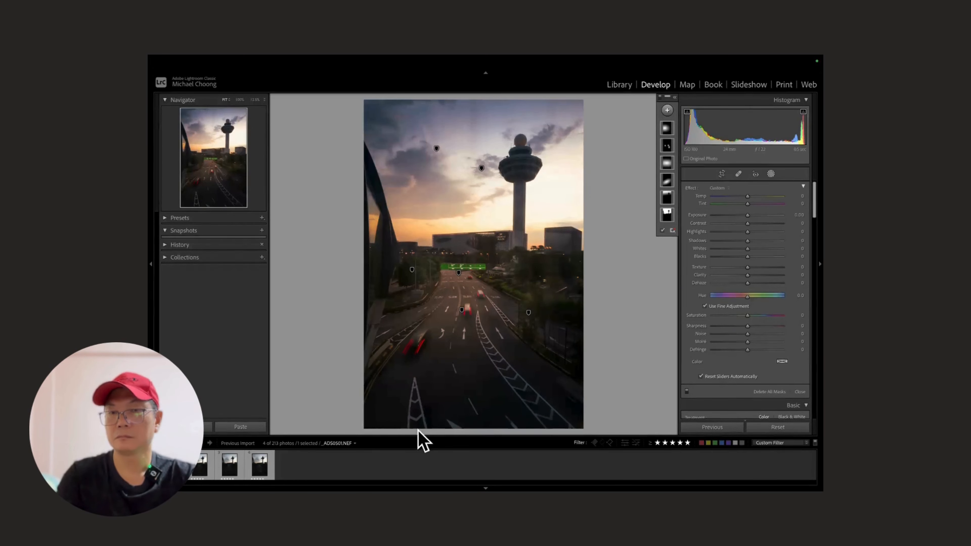
# Close the masking tool and check the edited photo in a full-screen preview
pyautogui.click(770, 174)
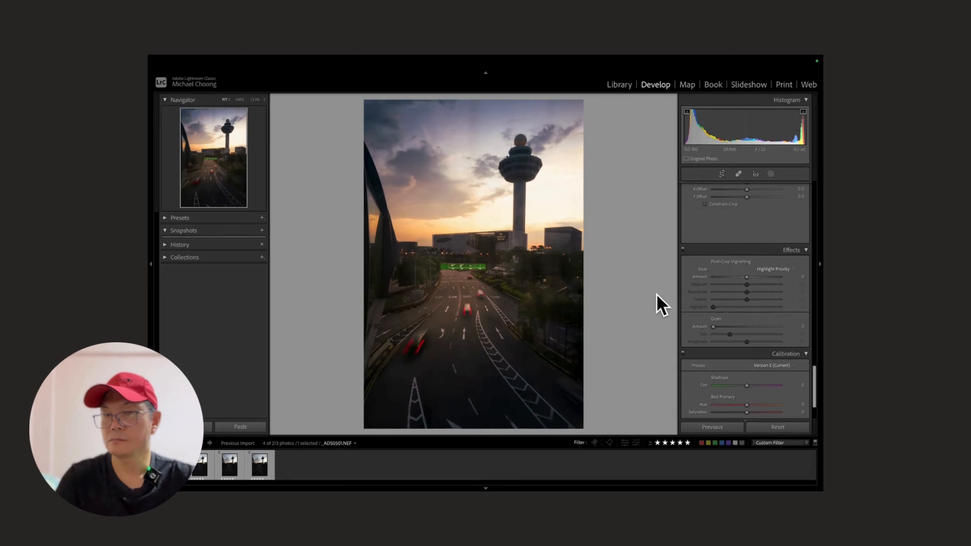
pyautogui.press('f')
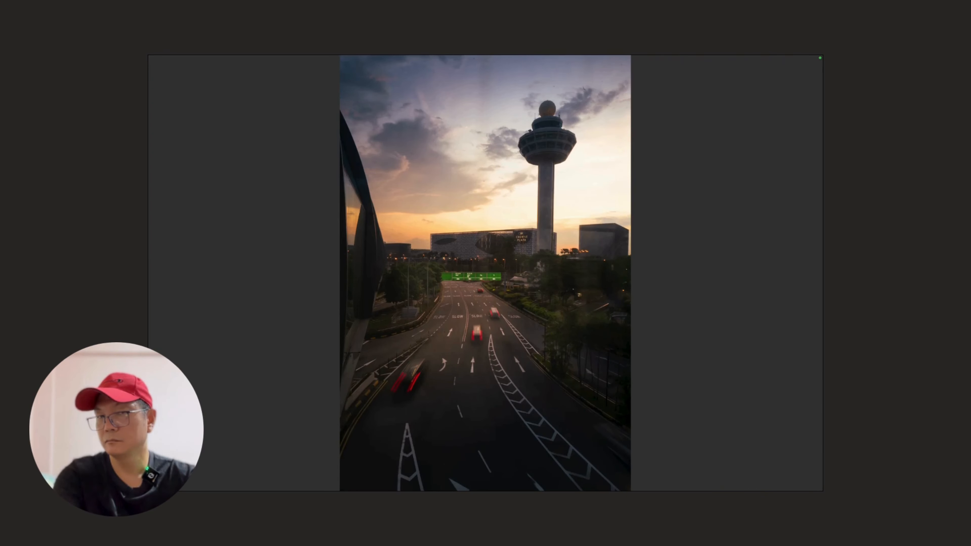
pyautogui.press('f')
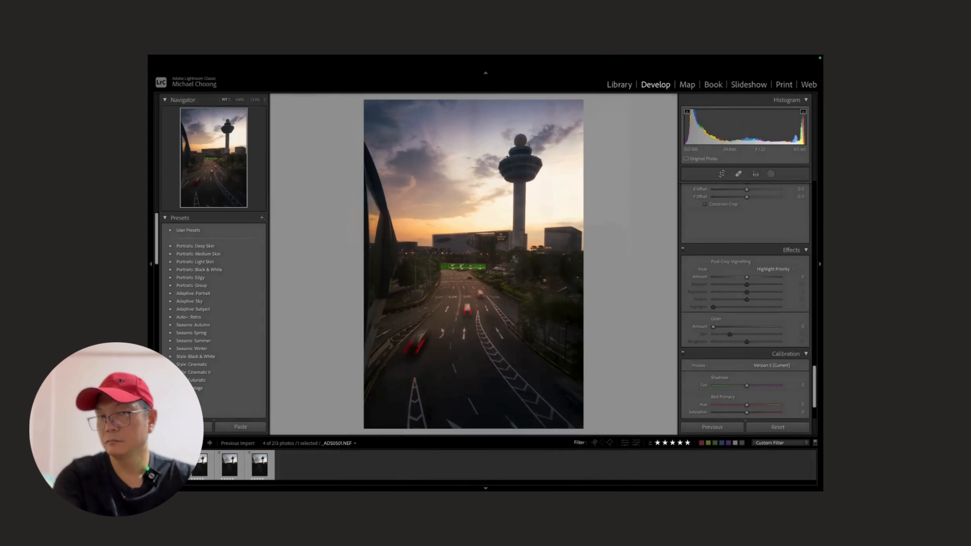